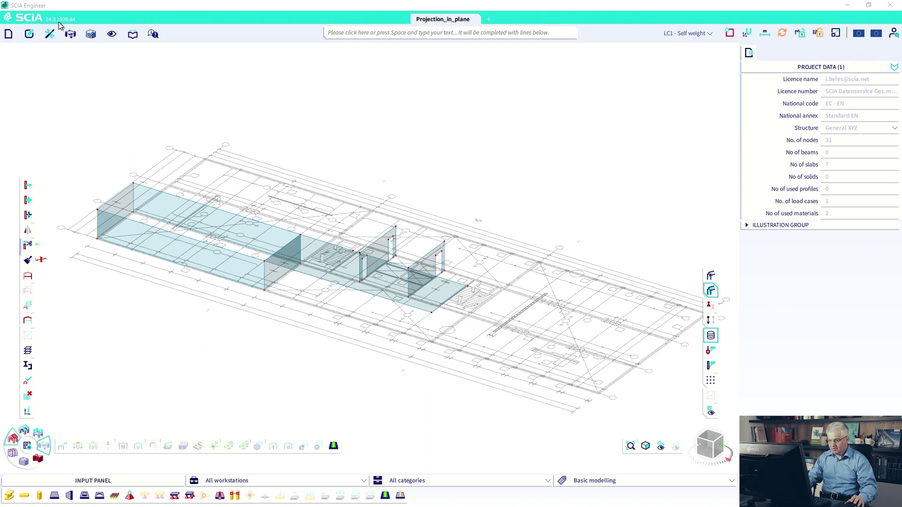
# Select plate S5, extend the selection to all seven 2D members, and delete them
pyautogui.keyDown('ctrl'); pyautogui.moveTo(310, 239); pyautogui.dragTo(328, 244, button='right'); pyautogui.keyUp('ctrl')
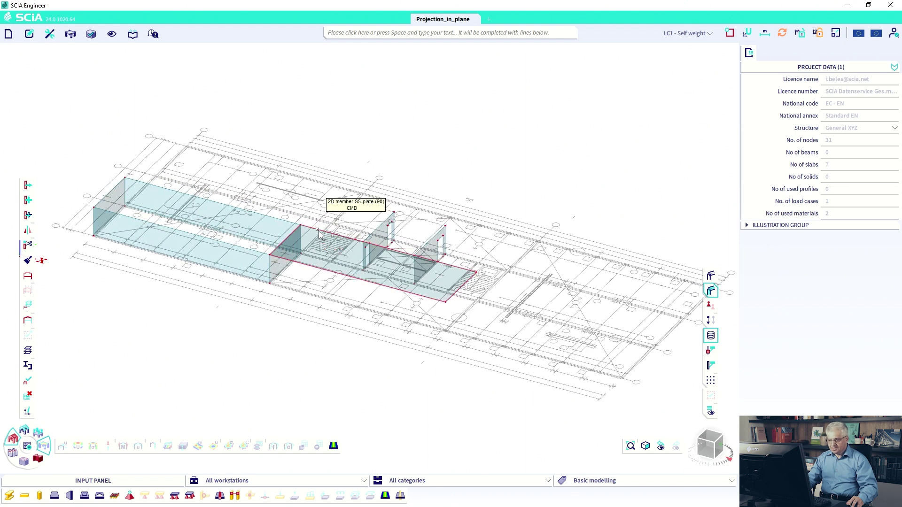
pyautogui.click(319, 234)
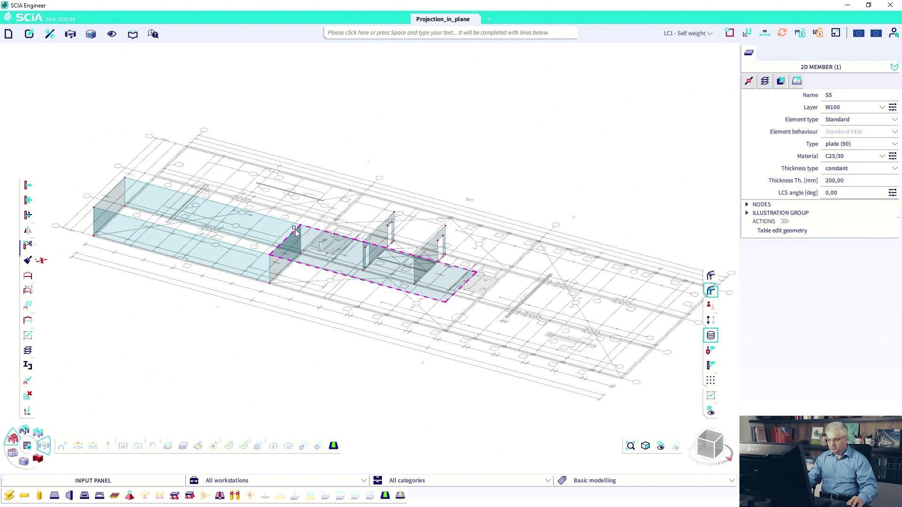
pyautogui.rightClick(840, 122)
pyautogui.click(758, 150)
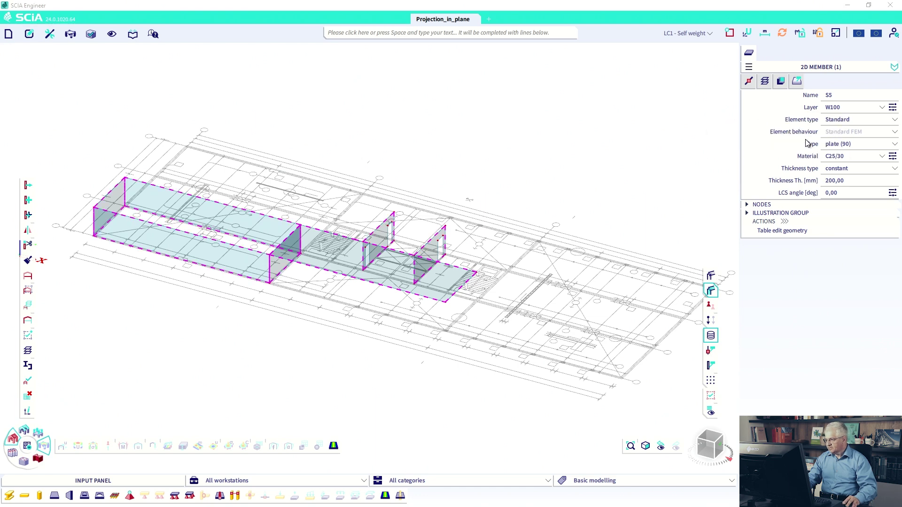
pyautogui.press('Delete')
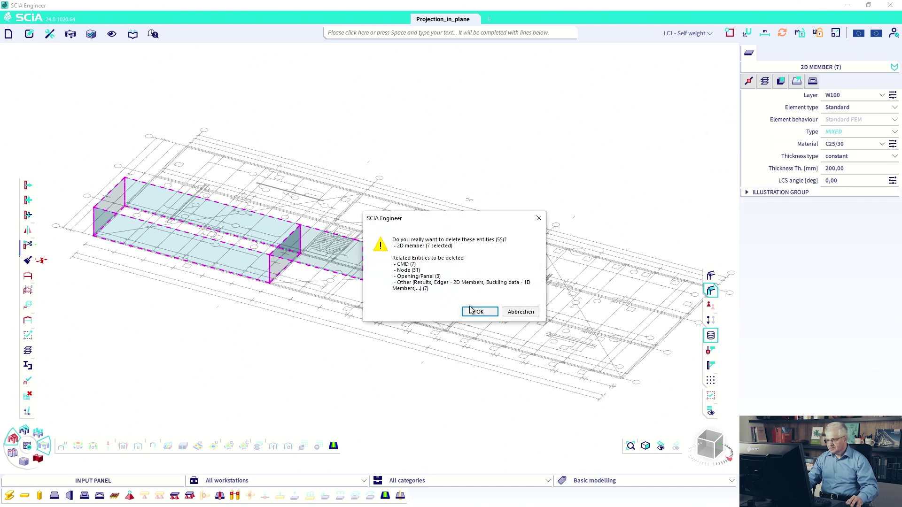
pyautogui.click(472, 311)
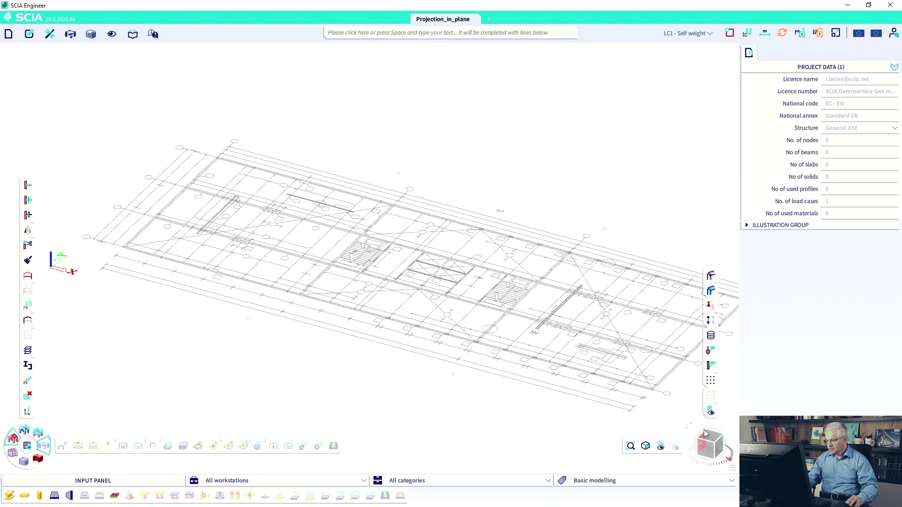
# In top view, start a new wall with its height set to 3,000 mm
pyautogui.click(710, 439)
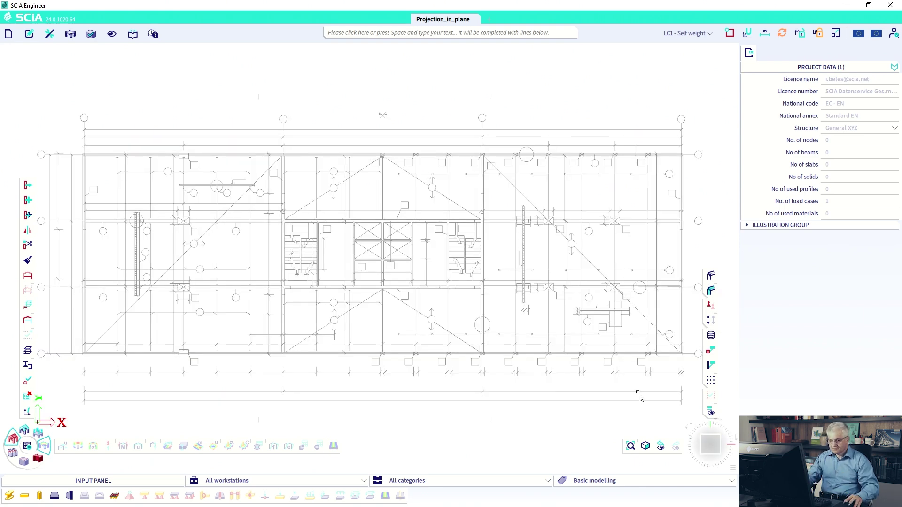
pyautogui.click(69, 495)
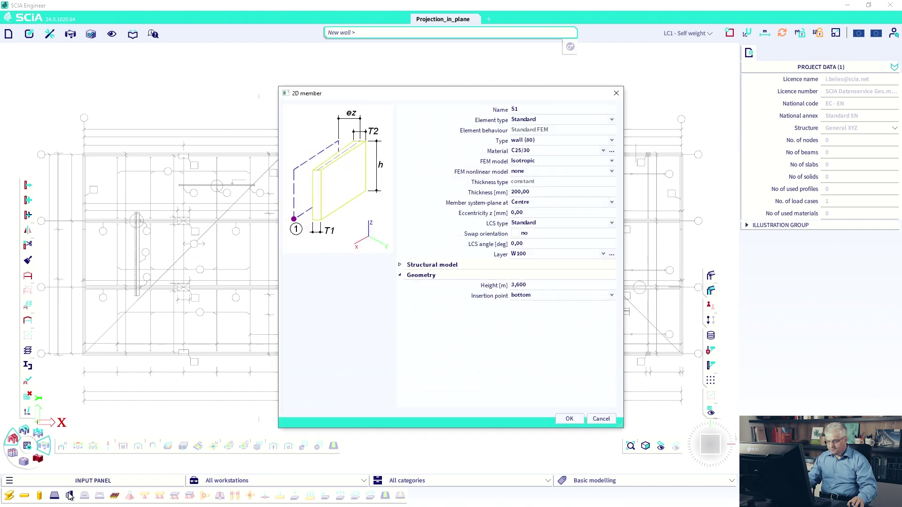
pyautogui.doubleClick(520, 284)
pyautogui.write('3')
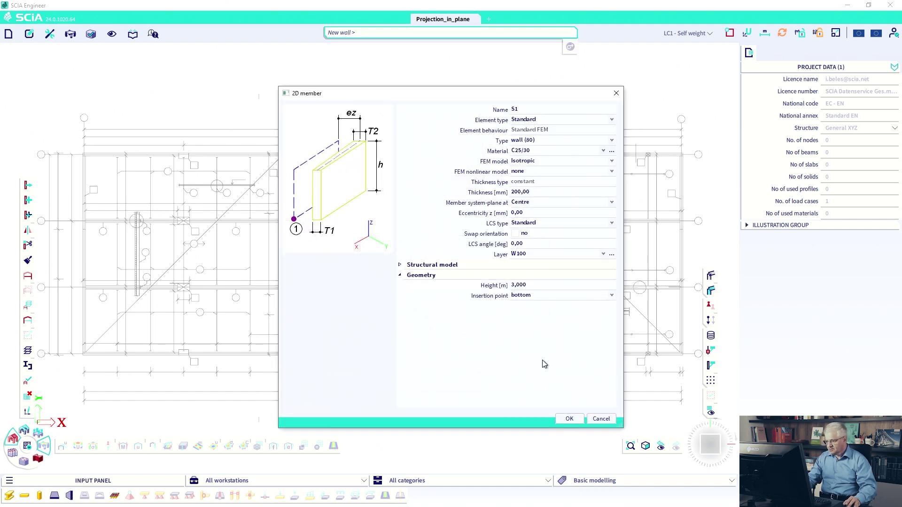
pyautogui.click(569, 418)
# Trace the bottom, right, top and left walls along the grid lines around the bay
pyautogui.moveTo(205, 367); pyautogui.dragTo(348, 330, button='middle')
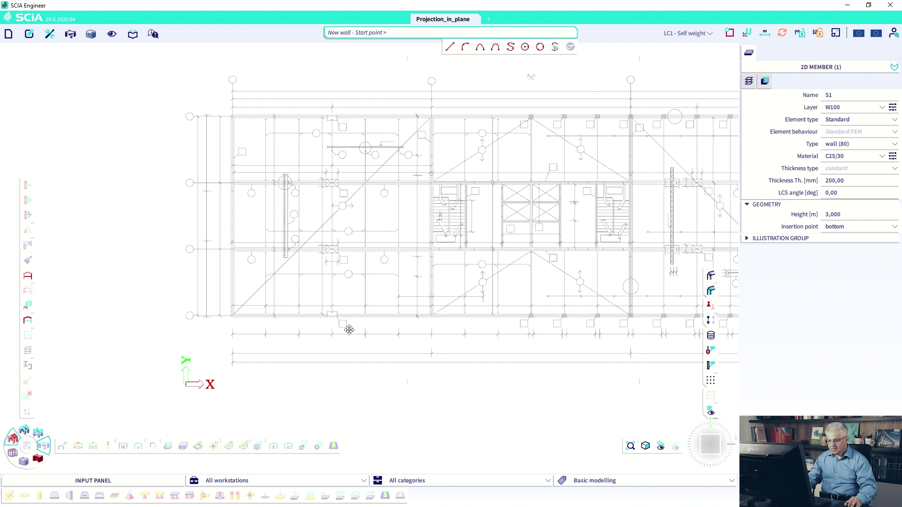
pyautogui.scroll(5, 231, 318)
pyautogui.click(228, 305)
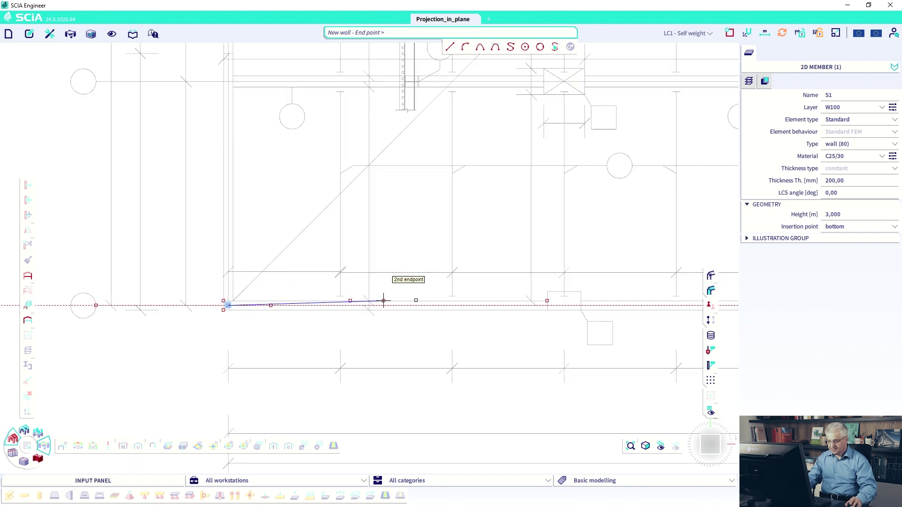
pyautogui.moveTo(383, 300)
pyautogui.mouseDown(button='middle')
pyautogui.moveTo(235, 304)
pyautogui.moveTo(272, 312)
pyautogui.mouseUp(button='middle')
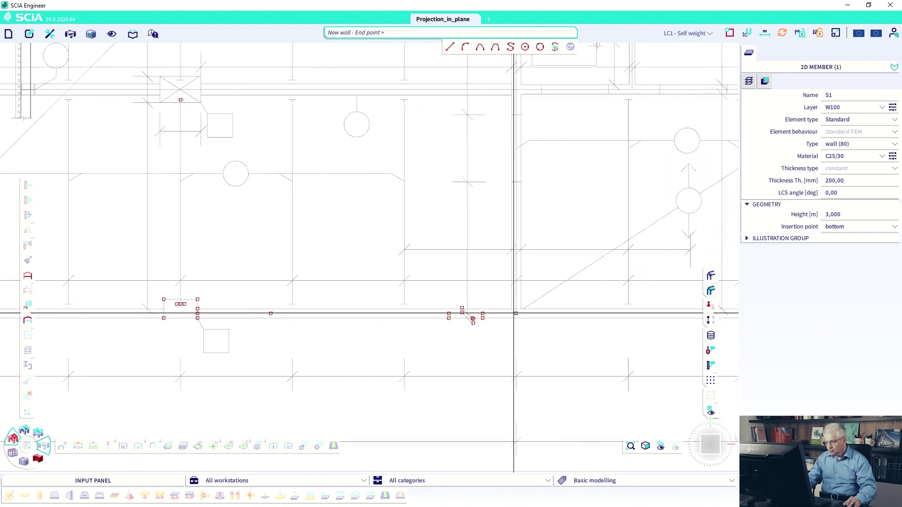
pyautogui.click(516, 313)
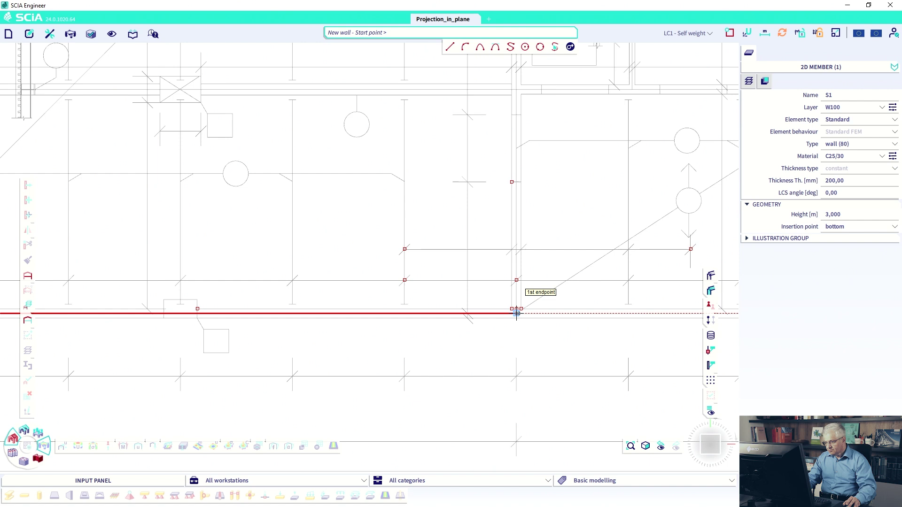
pyautogui.click(516, 89)
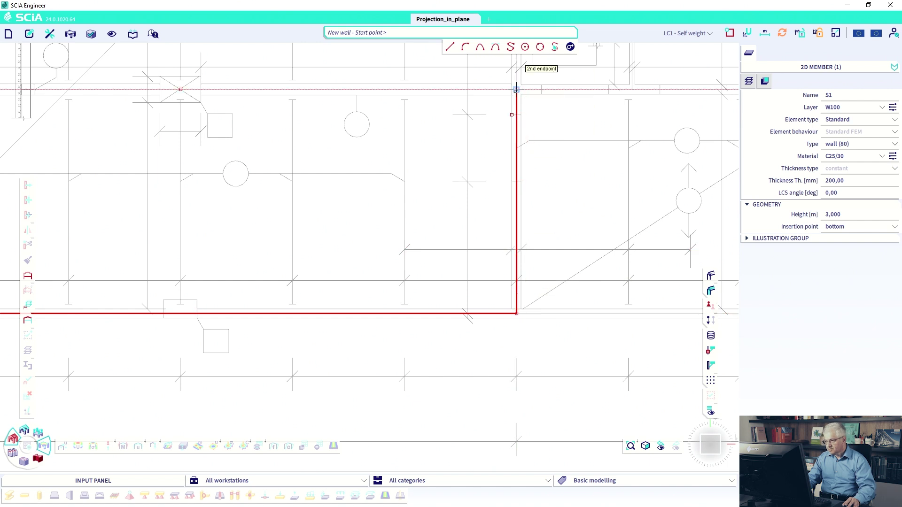
pyautogui.click(516, 89)
pyautogui.moveTo(516, 90); pyautogui.dragTo(326, 152, button='middle')
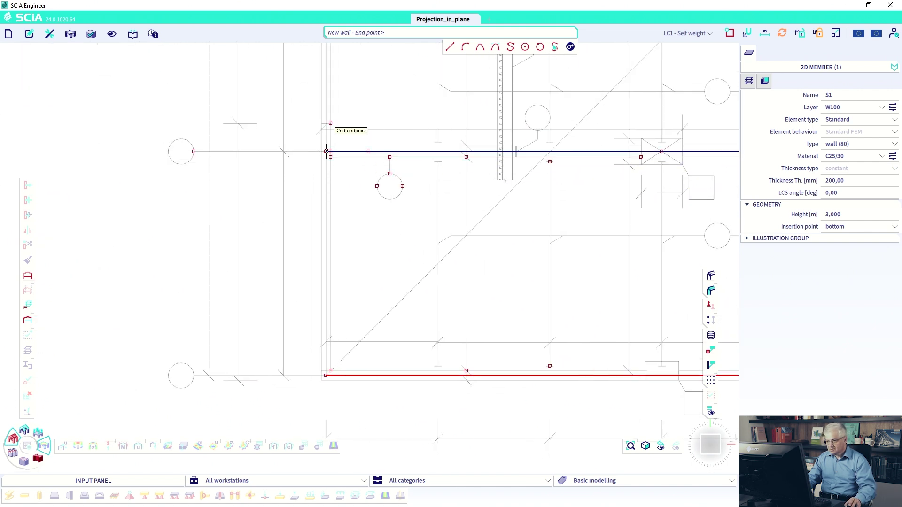
pyautogui.click(326, 151)
pyautogui.click(326, 151)
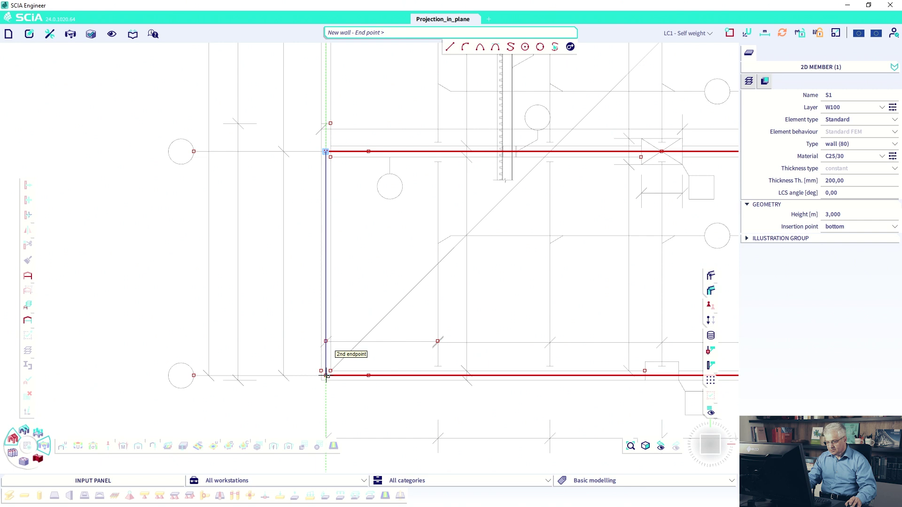
pyautogui.click(326, 376)
# End the wall command and zoom and pan to review the four walls on the plan
pyautogui.press('Escape')
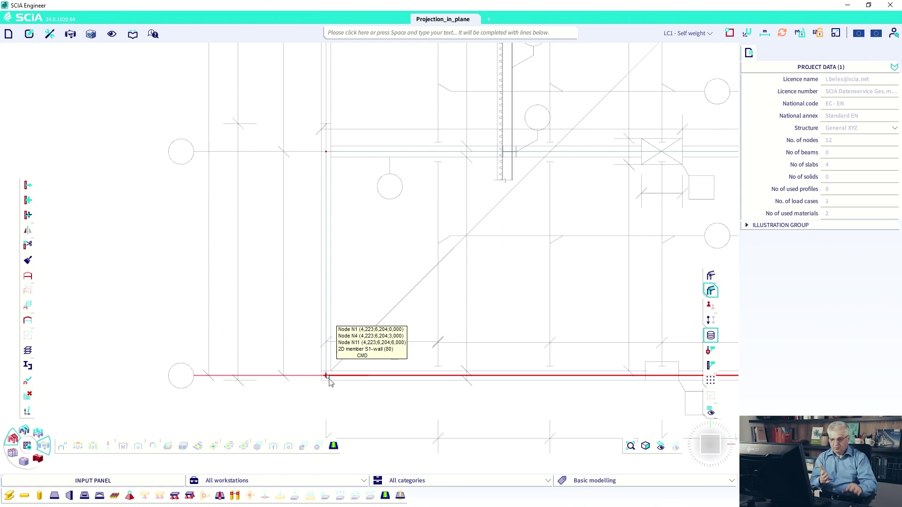
pyautogui.scroll(-5, 305, 354)
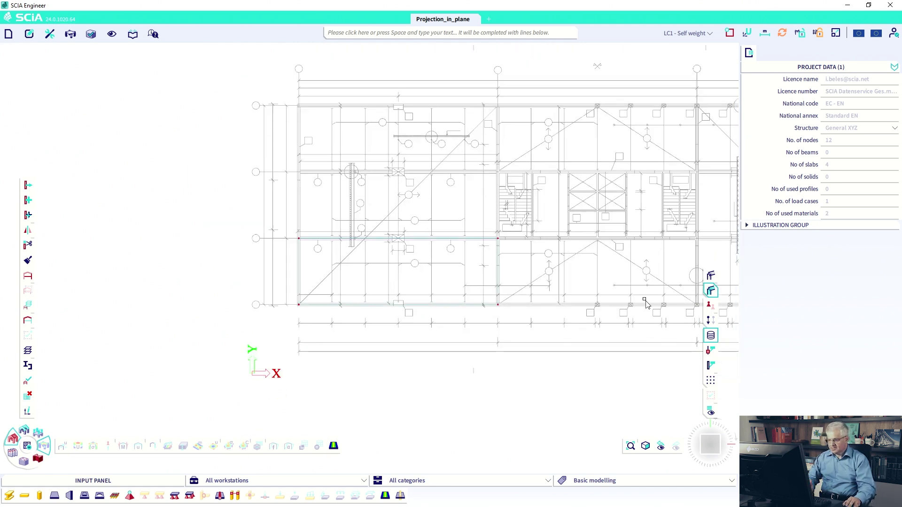
pyautogui.moveTo(646, 305); pyautogui.dragTo(423, 297, button='middle')
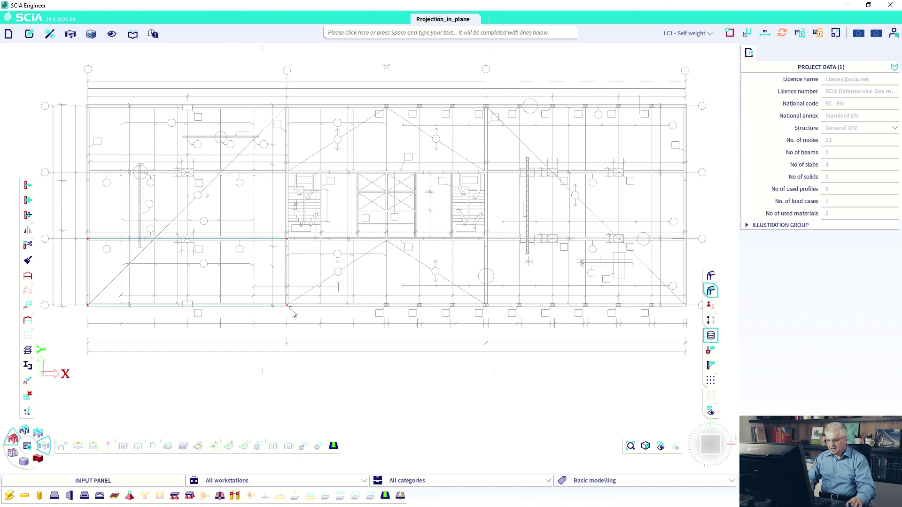
pyautogui.scroll(5, 292, 312)
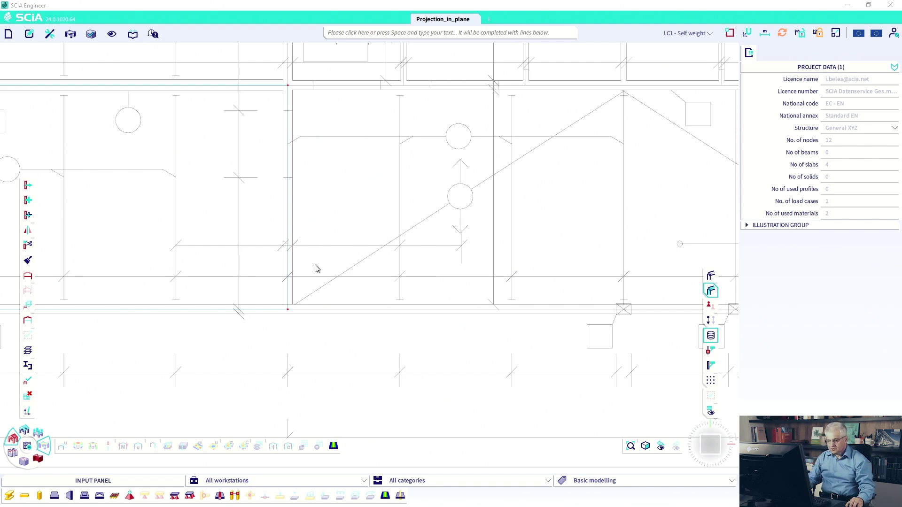
# In a 3D view, select end wall S2 and the other three walls, then delete them
pyautogui.keyDown('ctrl'); pyautogui.moveTo(184, 248); pyautogui.dragTo(284, 223, button='right'); pyautogui.keyUp('ctrl')
pyautogui.scroll(-5, 284, 223)
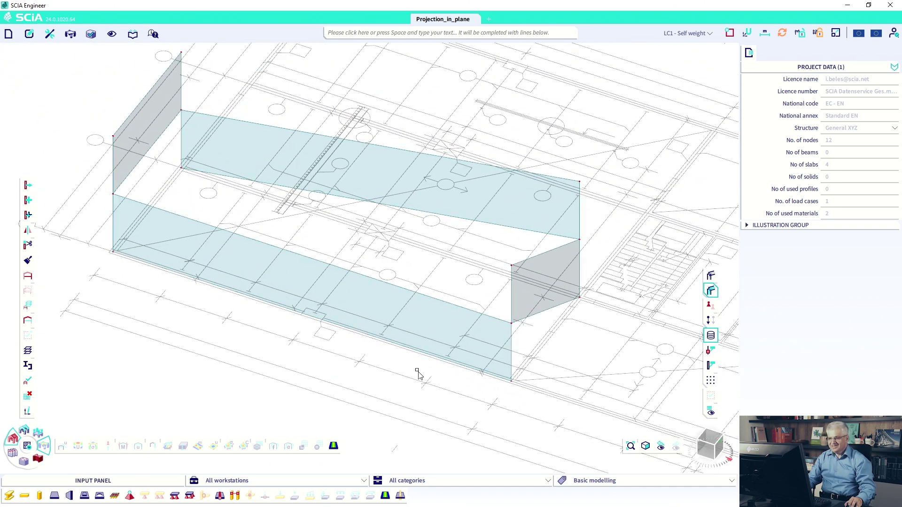
pyautogui.click(553, 252)
pyautogui.click(514, 235)
pyautogui.click(469, 286)
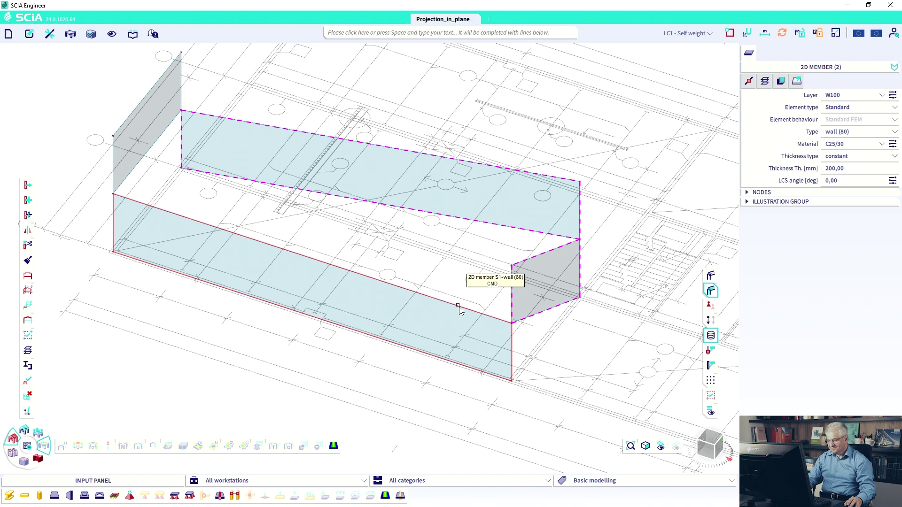
pyautogui.click(181, 101)
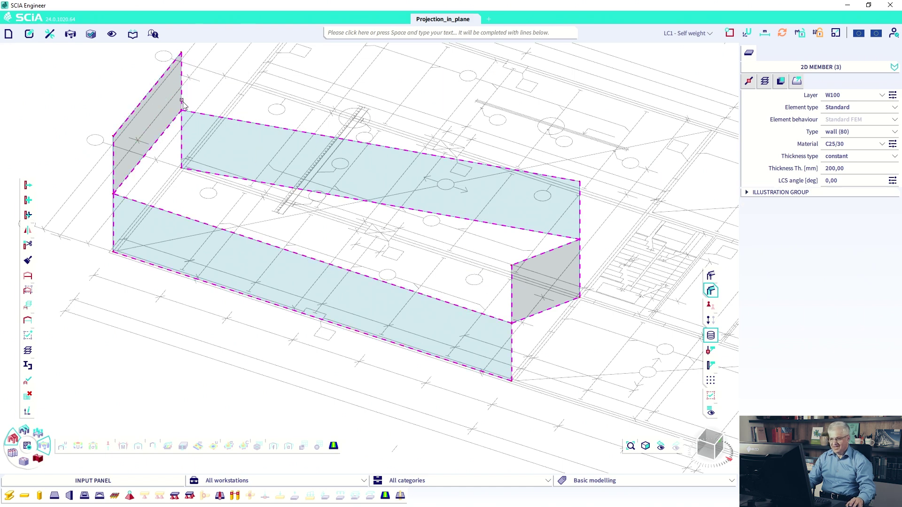
pyautogui.press('Delete')
pyautogui.click(476, 308)
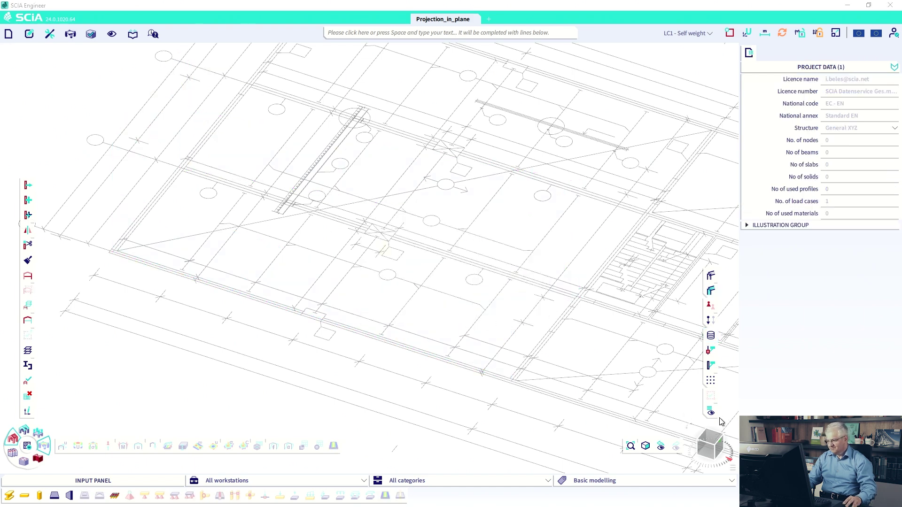
pyautogui.click(709, 441)
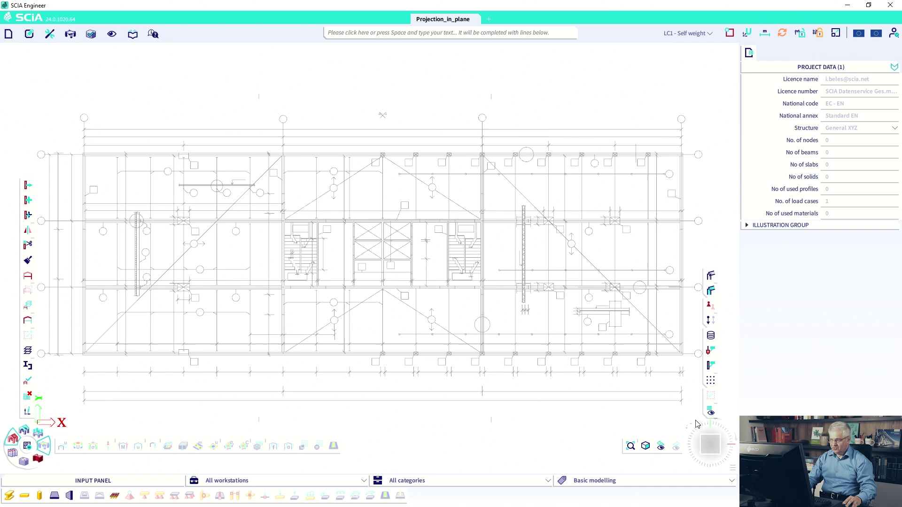
pyautogui.click(730, 33)
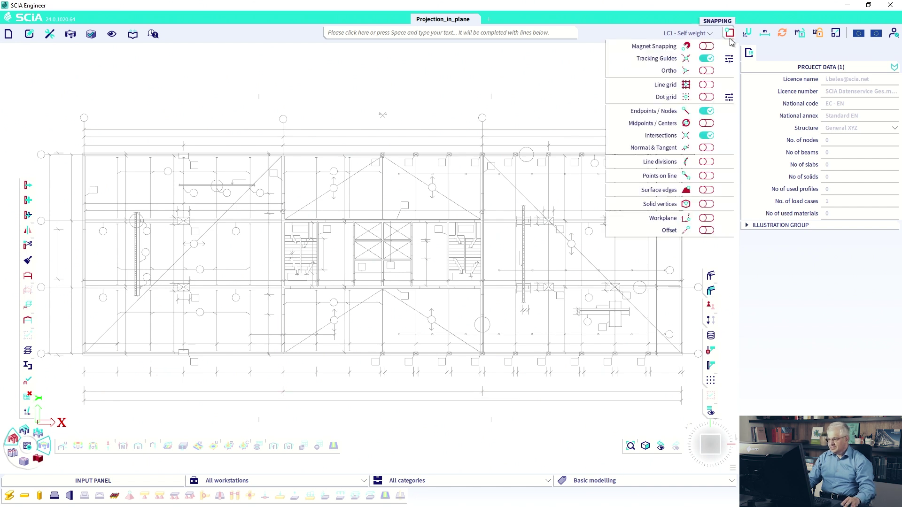
pyautogui.click(708, 219)
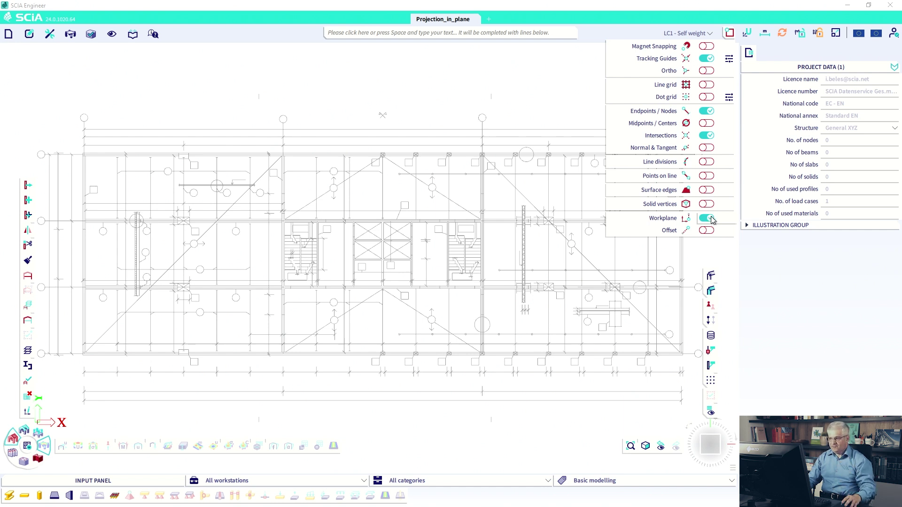
pyautogui.click(406, 34)
pyautogui.write('sna')
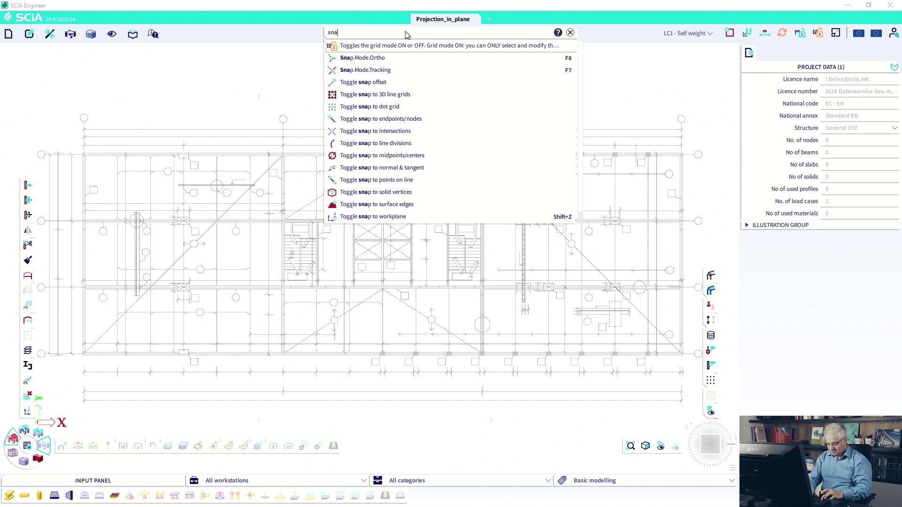
pyautogui.write('p to')
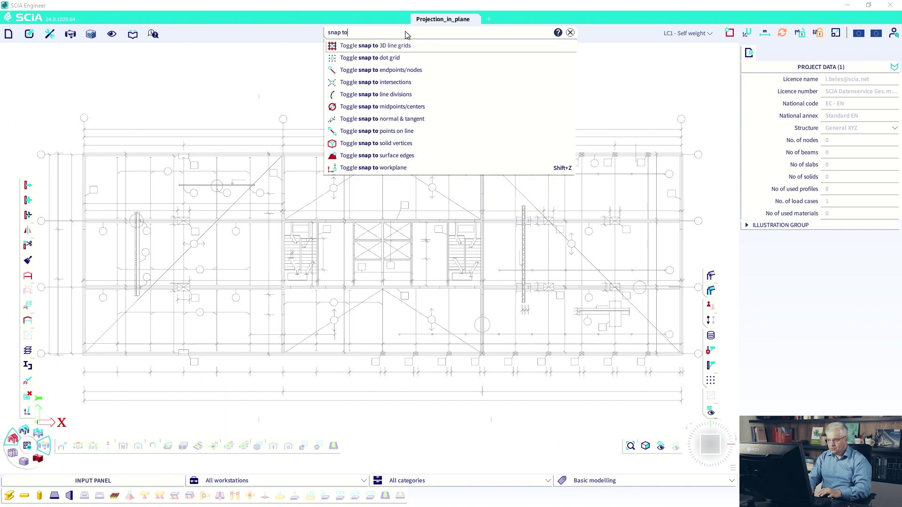
pyautogui.write(' work')
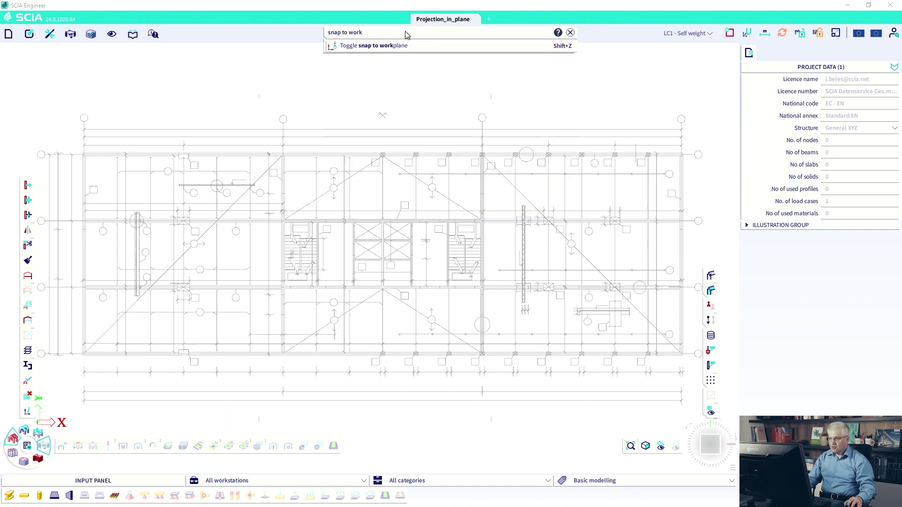
pyautogui.click(569, 49)
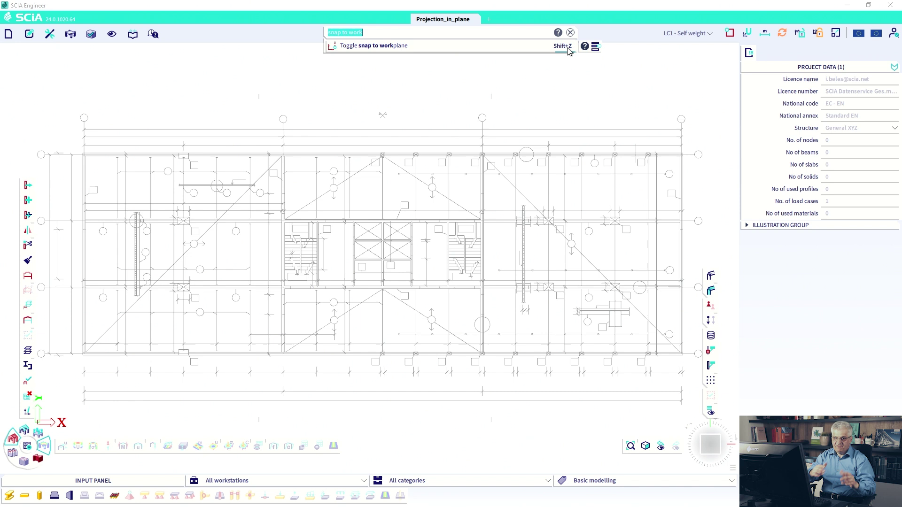
pyautogui.moveTo(569, 50)
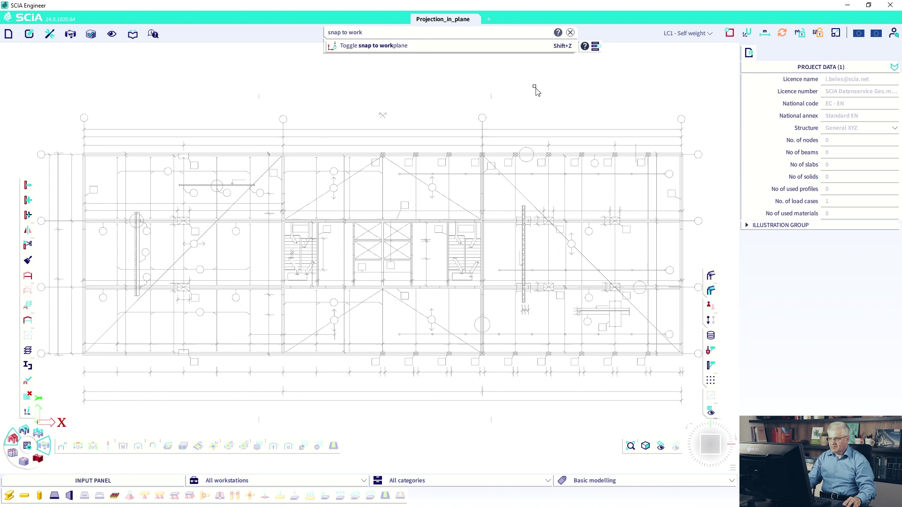
pyautogui.click(571, 32)
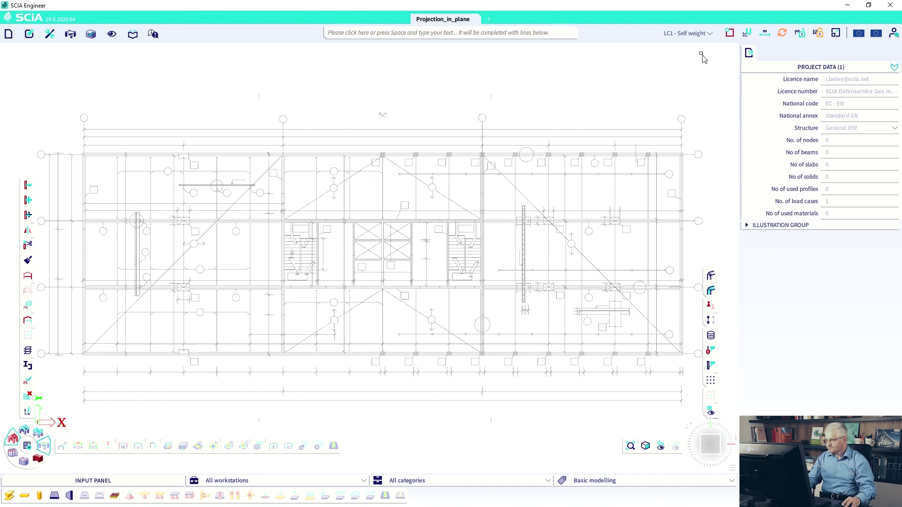
# Check the snapping settings, clear the stray search entry, and start a C25/30, 200 mm, 3 m wall
pyautogui.click(730, 34)
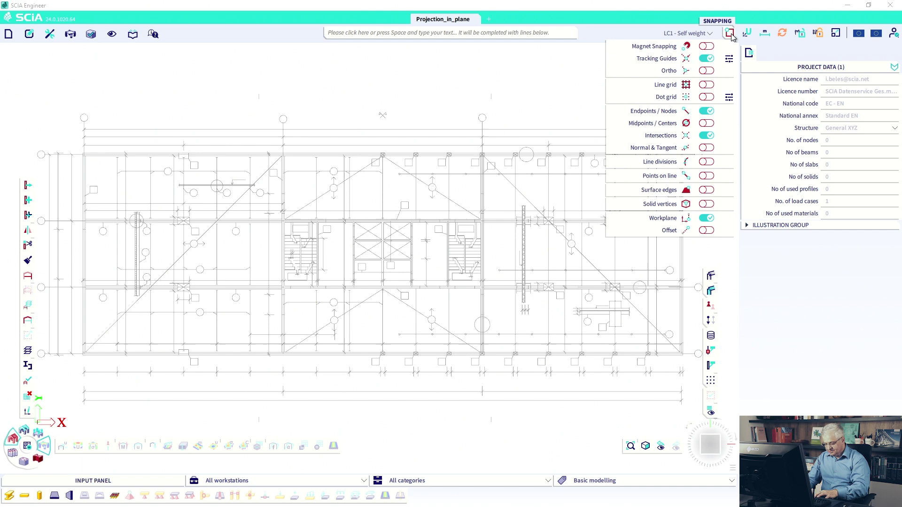
pyautogui.press('space')
pyautogui.write('z')
pyautogui.click(443, 114)
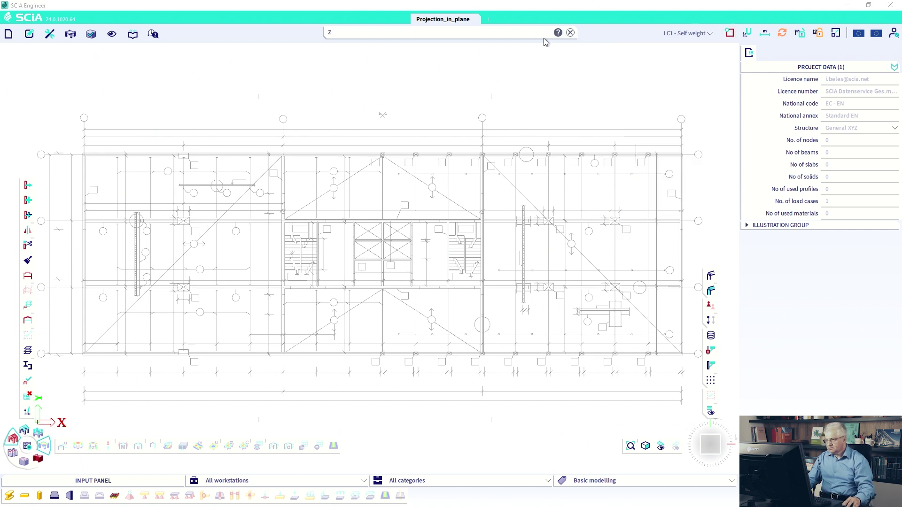
pyautogui.click(570, 32)
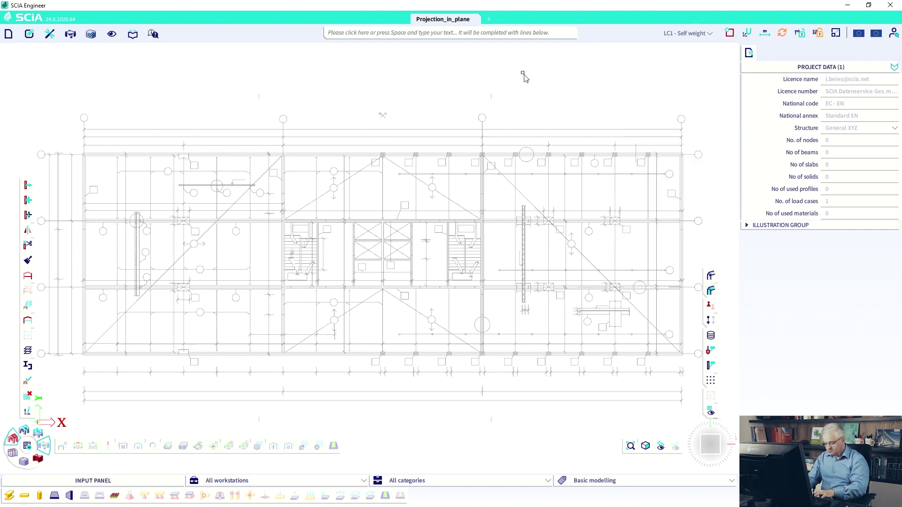
pyautogui.click(730, 34)
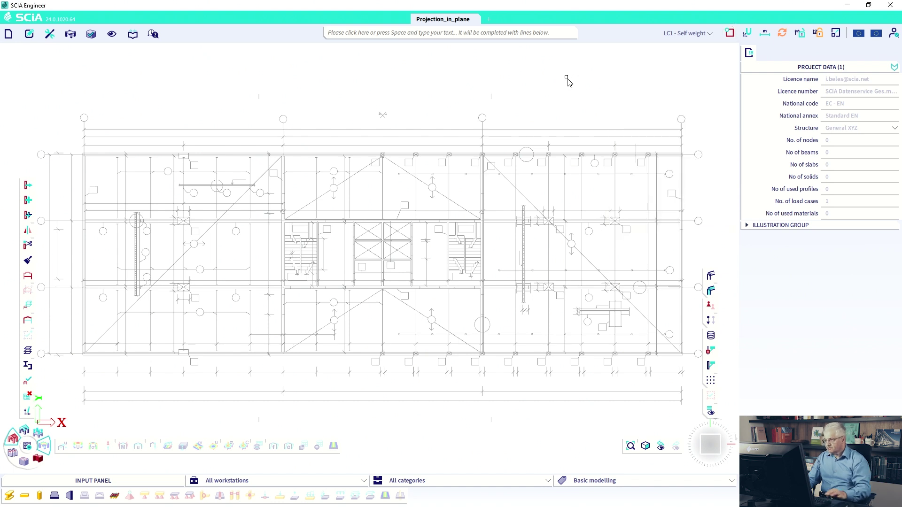
pyautogui.click(730, 37)
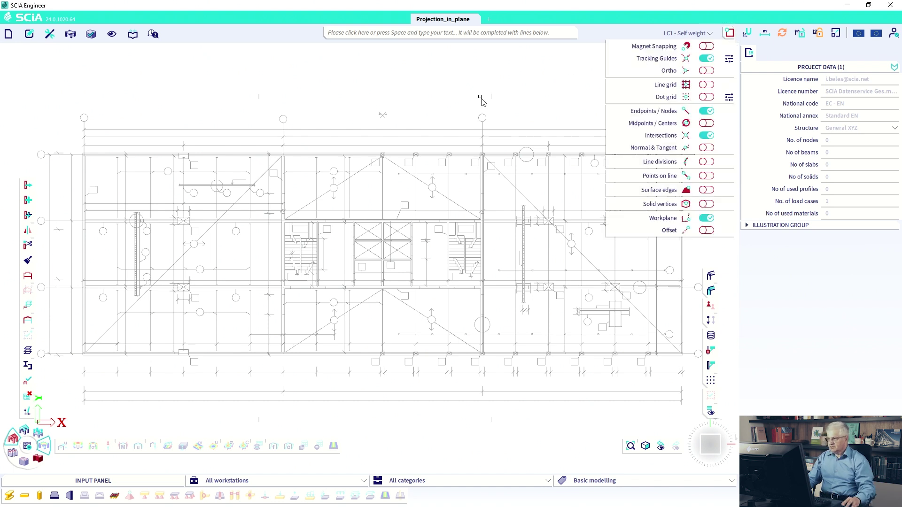
pyautogui.click(70, 496)
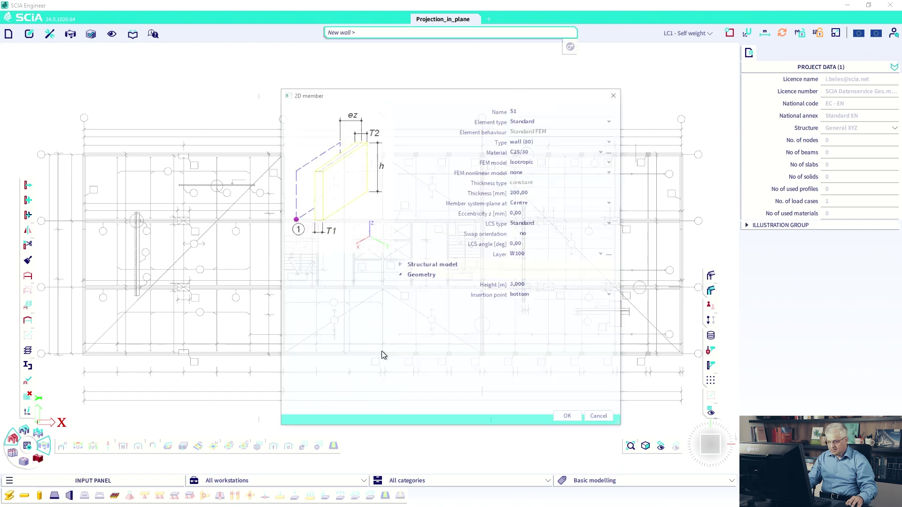
# Accept the wall properties and draw the bottom and right walls of the rectangle
pyautogui.click(569, 419)
pyautogui.scroll(5, 100, 355)
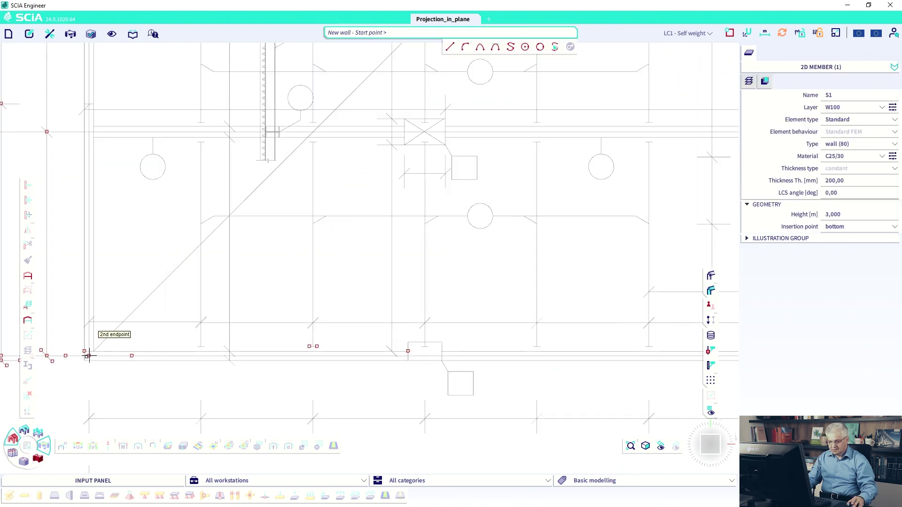
pyautogui.click(89, 355)
pyautogui.moveTo(534, 344); pyautogui.dragTo(226, 323, button='middle')
pyautogui.click(446, 349)
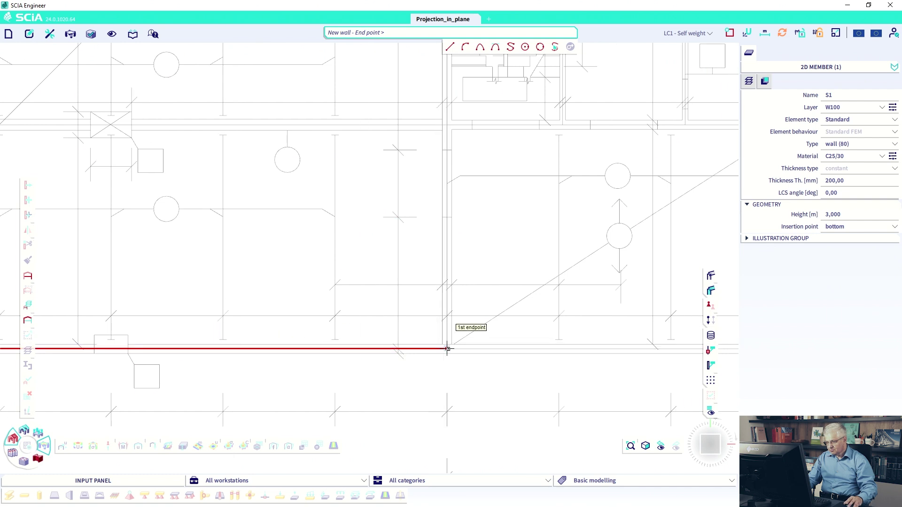
pyautogui.click(446, 349)
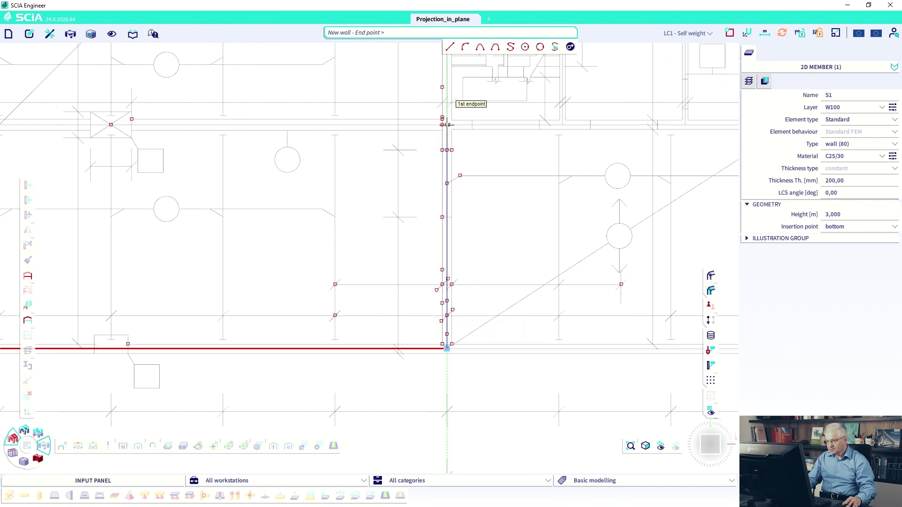
pyautogui.click(446, 124)
# Draw the top and left walls to close the rectangular loop and end the command
pyautogui.click(446, 125)
pyautogui.moveTo(161, 169); pyautogui.dragTo(582, 173, button='middle')
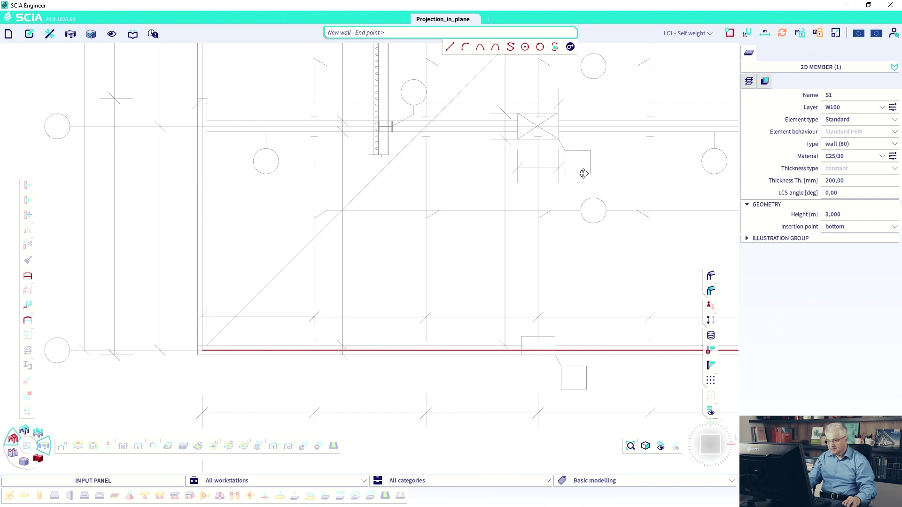
pyautogui.click(214, 125)
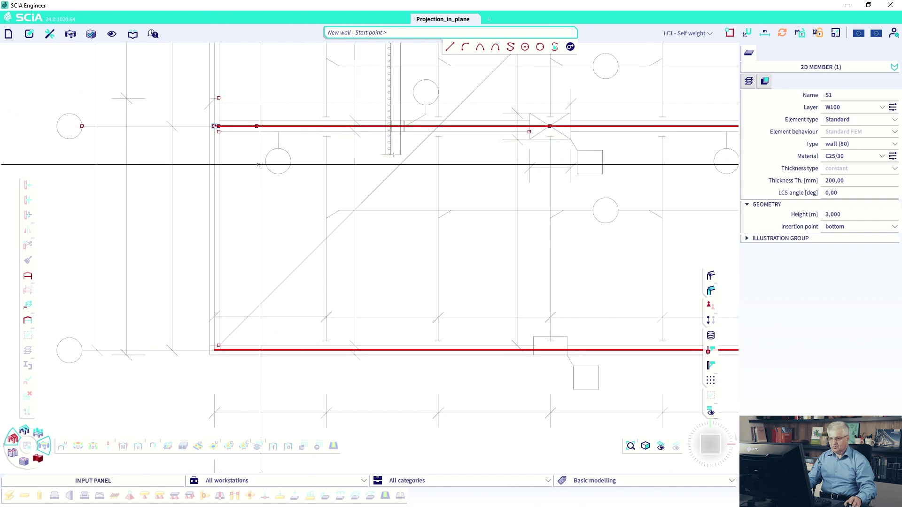
pyautogui.click(215, 126)
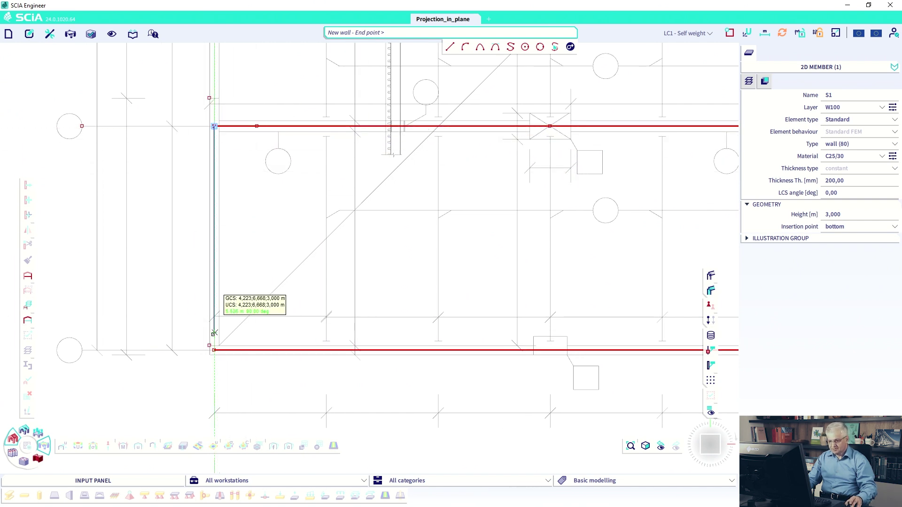
pyautogui.click(214, 350)
pyautogui.press('Escape')
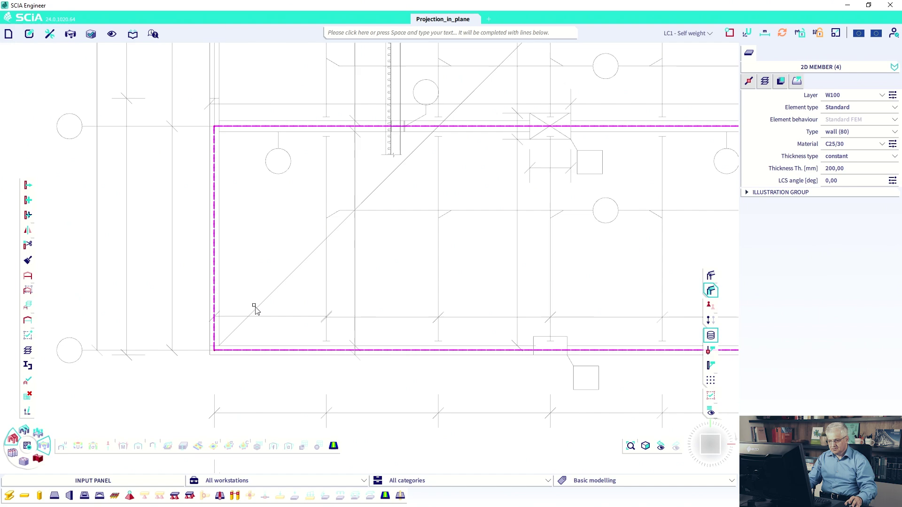
# In a 3D view, turn off Workplane snapping and set the UCS origin at the walls' top corner
pyautogui.press('Escape')
pyautogui.keyDown('ctrl'); pyautogui.moveTo(258, 306); pyautogui.dragTo(225, 348, button='right'); pyautogui.keyUp('ctrl')
pyautogui.keyDown('ctrl'); pyautogui.moveTo(311, 332); pyautogui.dragTo(362, 316, button='right'); pyautogui.keyUp('ctrl')
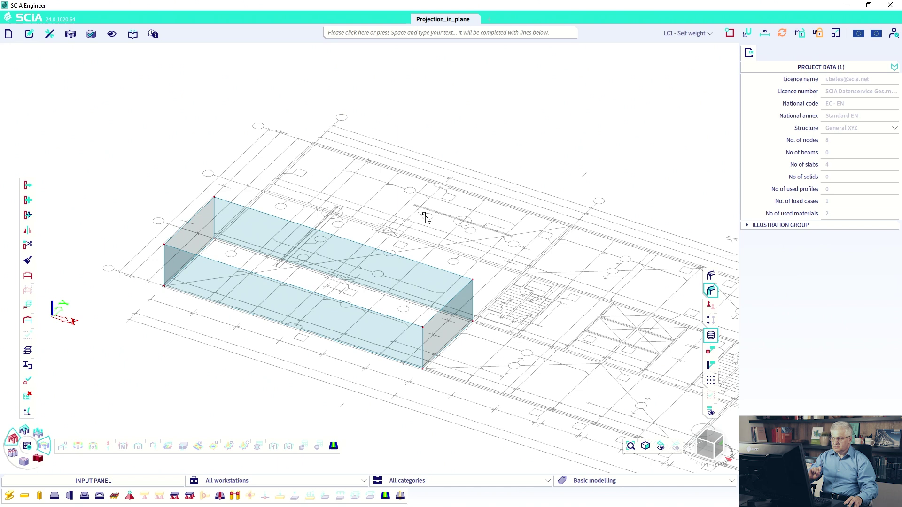
pyautogui.click(729, 32)
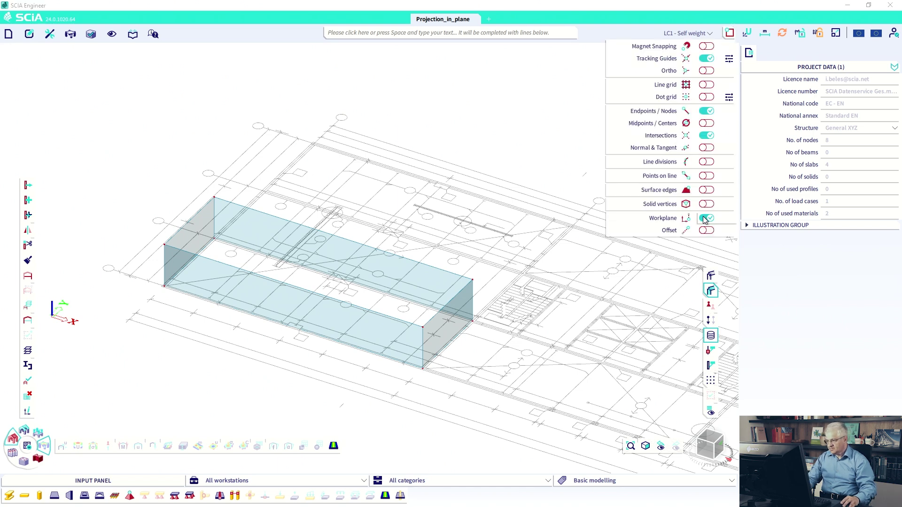
pyautogui.click(746, 32)
pyautogui.click(648, 83)
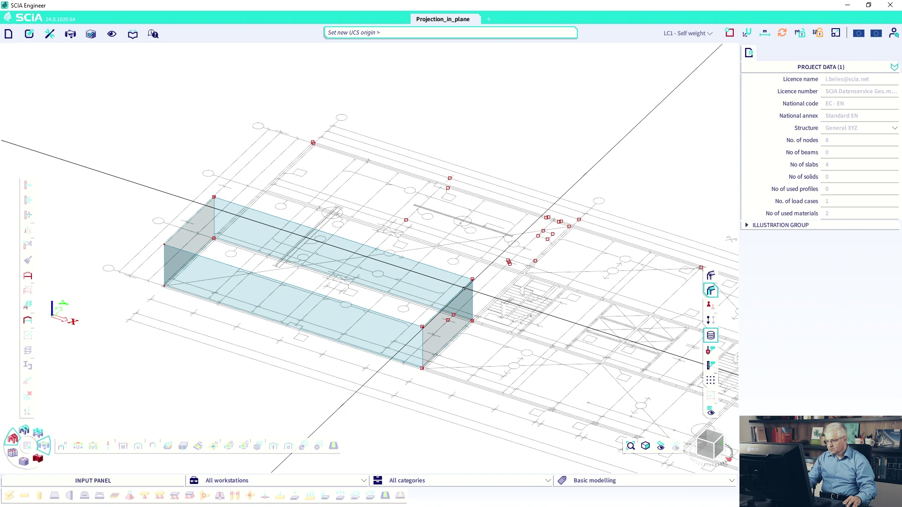
pyautogui.click(422, 326)
pyautogui.moveTo(451, 326); pyautogui.dragTo(341, 261, button='middle')
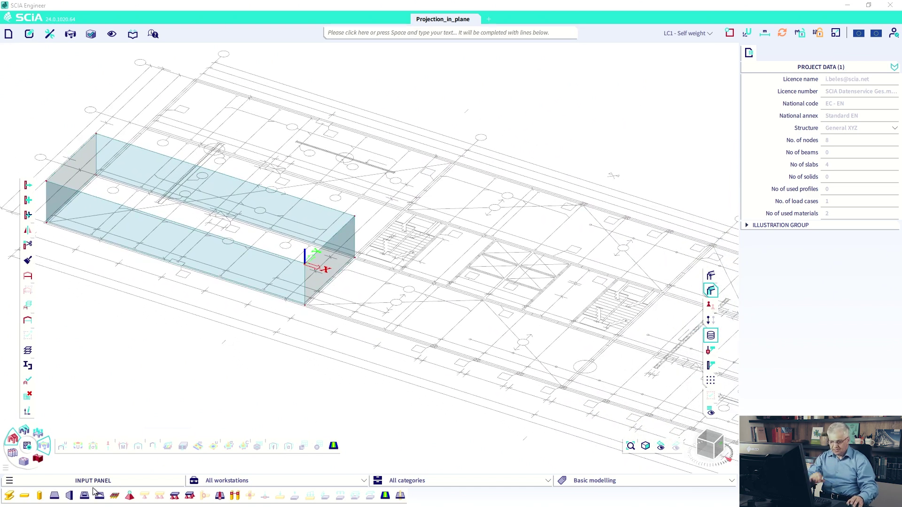
pyautogui.click(55, 495)
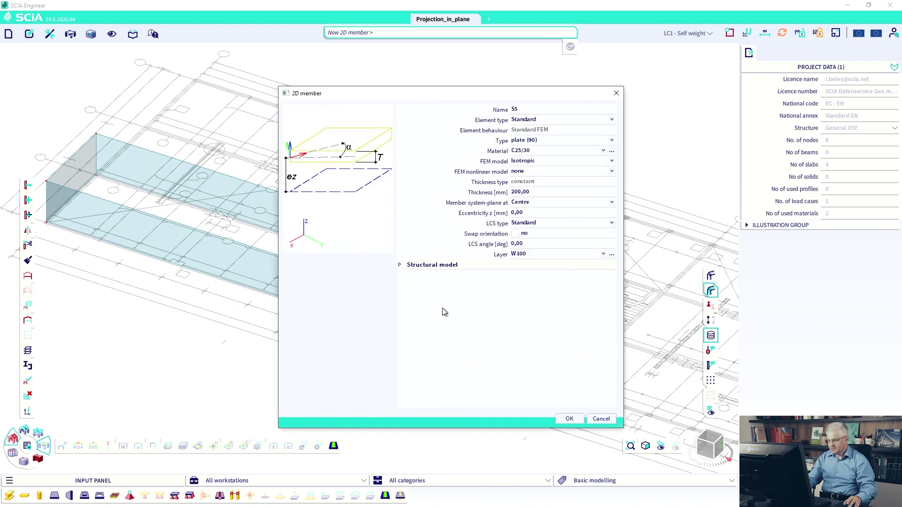
pyautogui.click(568, 419)
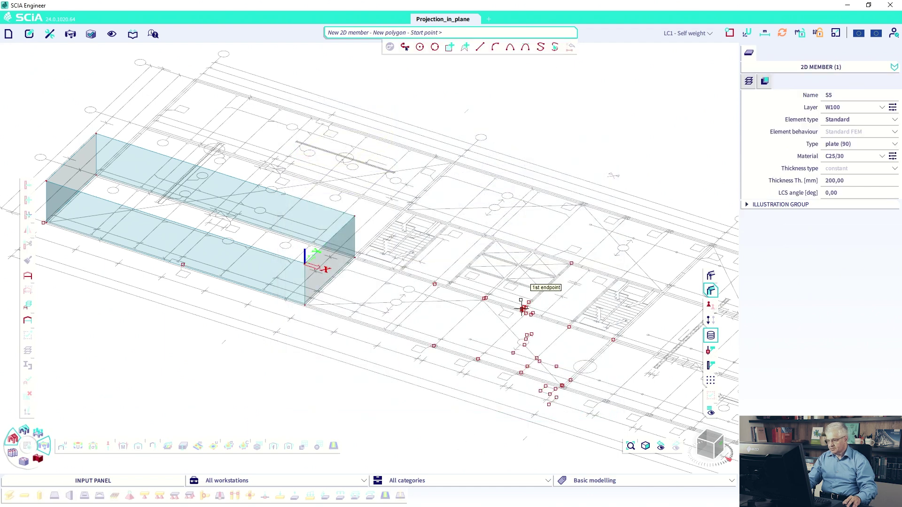
pyautogui.click(729, 33)
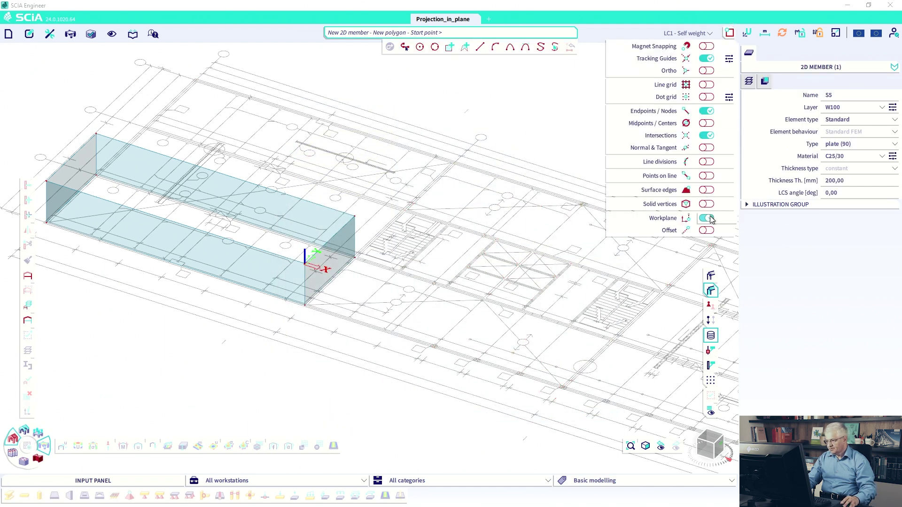
pyautogui.scroll(3, 306, 313)
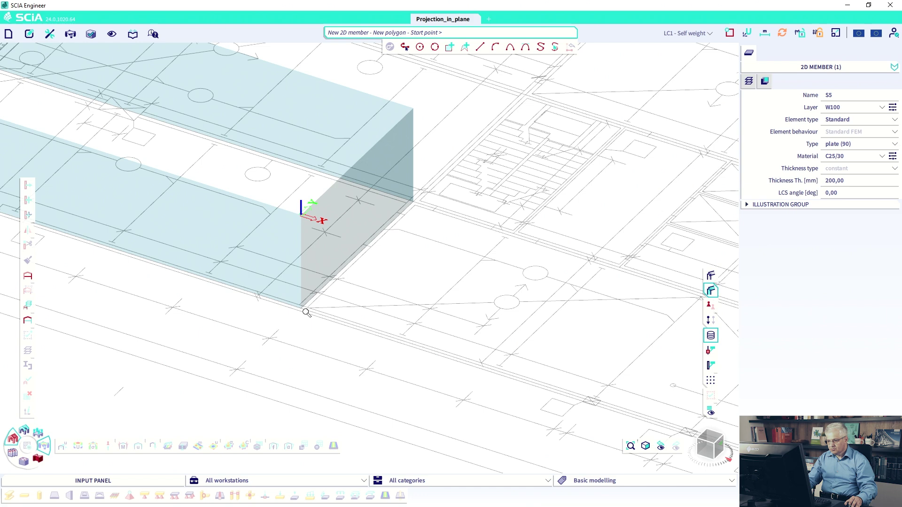
pyautogui.moveTo(521, 329); pyautogui.dragTo(366, 254, button='middle')
pyautogui.moveTo(165, 240)
pyautogui.mouseDown()
pyautogui.moveTo(497, 367)
pyautogui.moveTo(586, 384)
pyautogui.mouseUp()
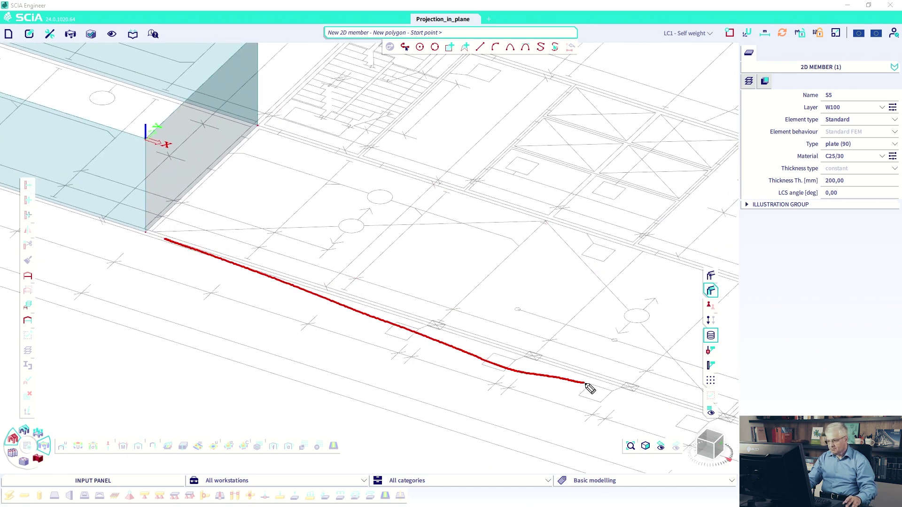
pyautogui.moveTo(529, 359)
pyautogui.mouseDown()
pyautogui.moveTo(660, 215)
pyautogui.moveTo(522, 201)
pyautogui.moveTo(241, 129)
pyautogui.moveTo(167, 213)
pyautogui.mouseUp()
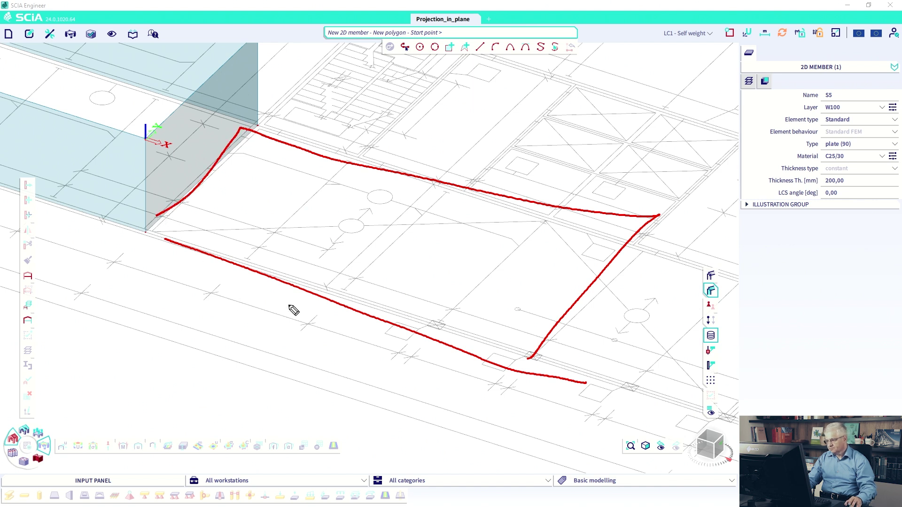
pyautogui.moveTo(611, 382)
pyautogui.mouseDown()
pyautogui.moveTo(728, 289)
pyautogui.moveTo(592, 240)
pyautogui.mouseUp()
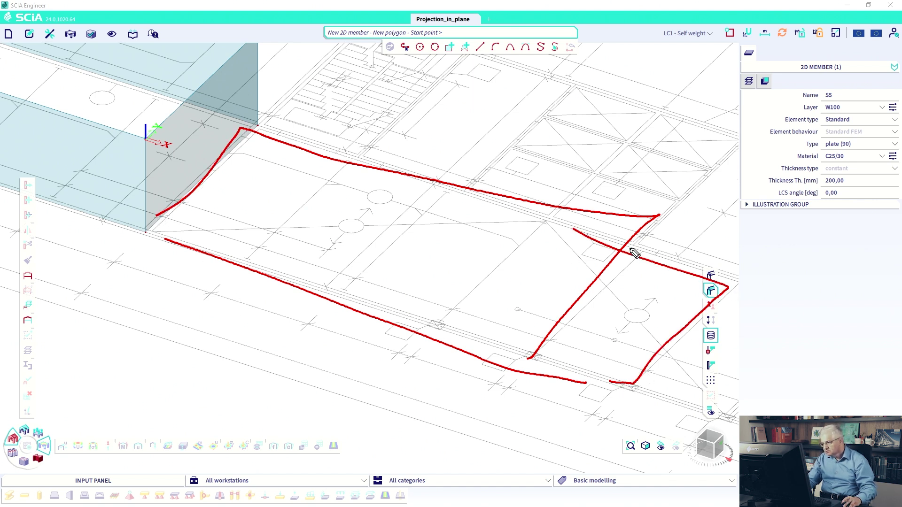
pyautogui.moveTo(592, 311); pyautogui.dragTo(642, 247)
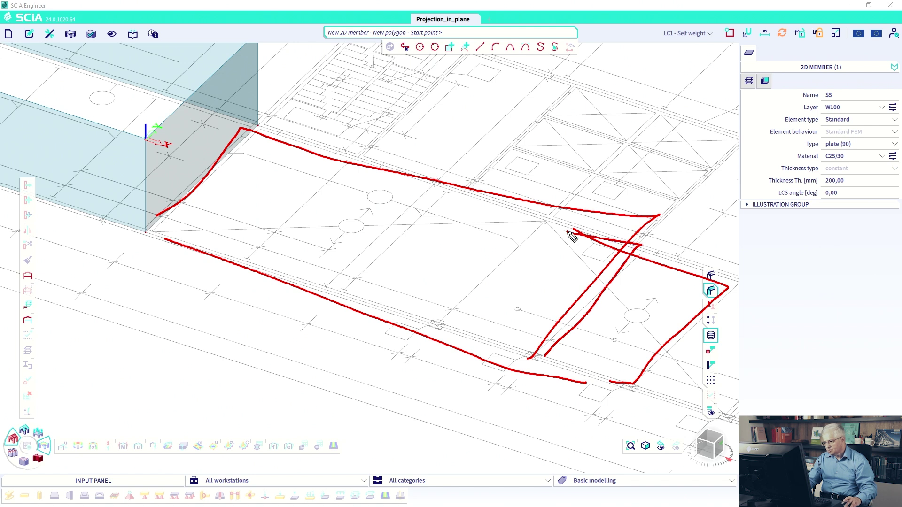
pyautogui.press('e')
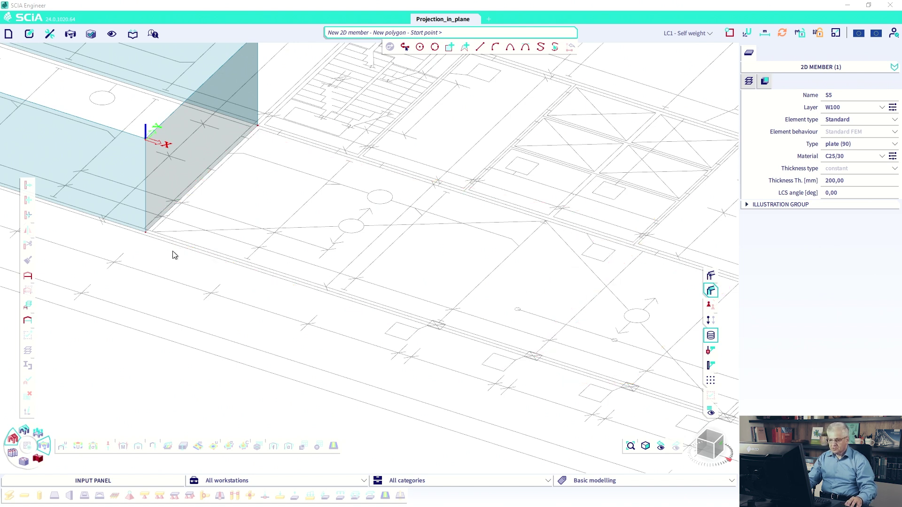
# Start the plate outline at the wall corner and place its next corners across the plan
pyautogui.click(145, 231)
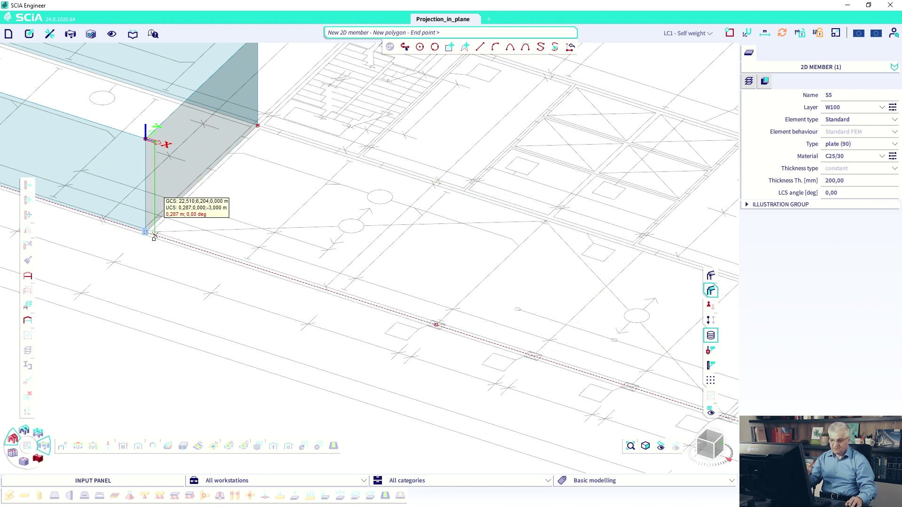
pyautogui.click(145, 139)
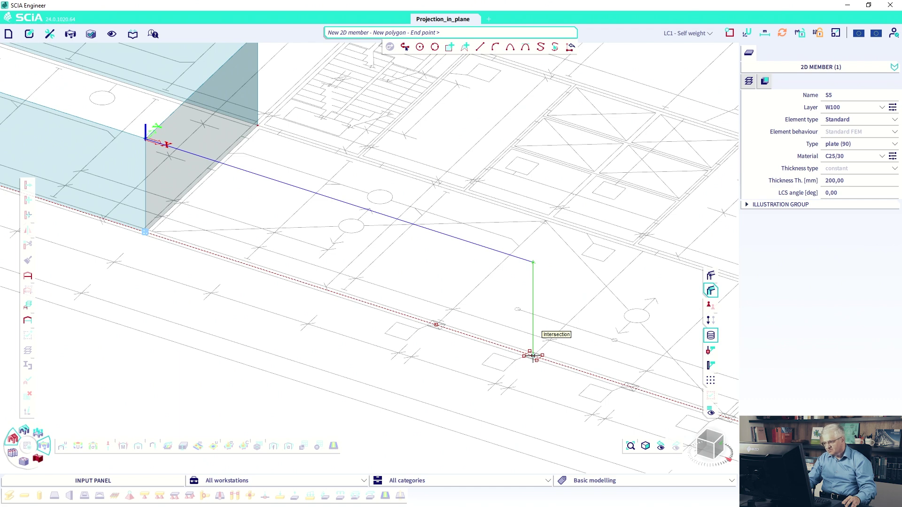
pyautogui.moveTo(533, 355); pyautogui.dragTo(355, 288, button='middle')
pyautogui.scroll(4, 542, 350)
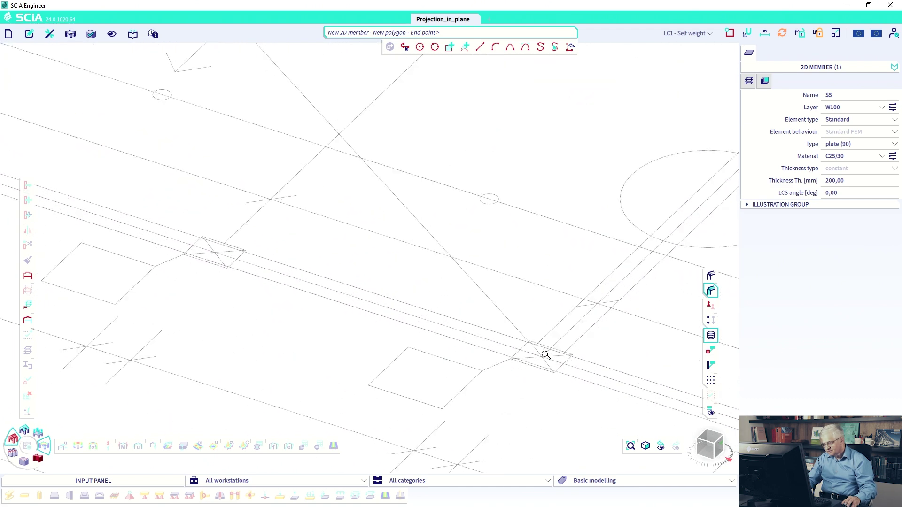
pyautogui.click(543, 355)
# Close the outline on the box-corner node to create 200 mm C25/30 plate S5
pyautogui.scroll(-3, 556, 276)
pyautogui.scroll(2, 312, 300)
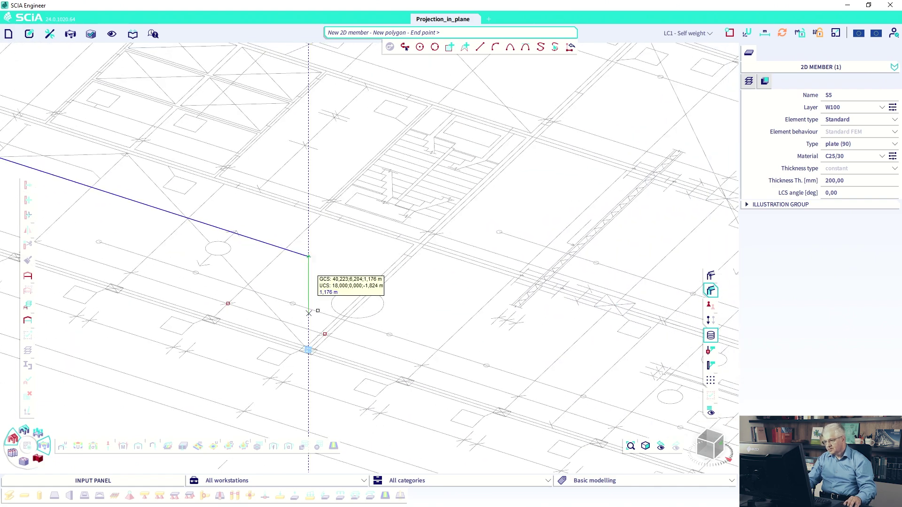
pyautogui.scroll(3, 418, 245)
pyautogui.scroll(-5, 425, 227)
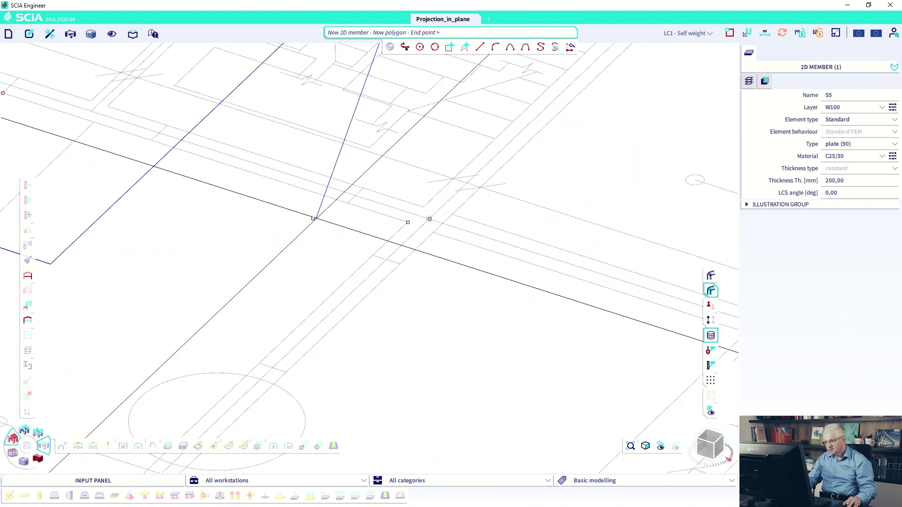
pyautogui.moveTo(272, 211); pyautogui.dragTo(643, 350, button='middle')
pyautogui.scroll(-2, 221, 197)
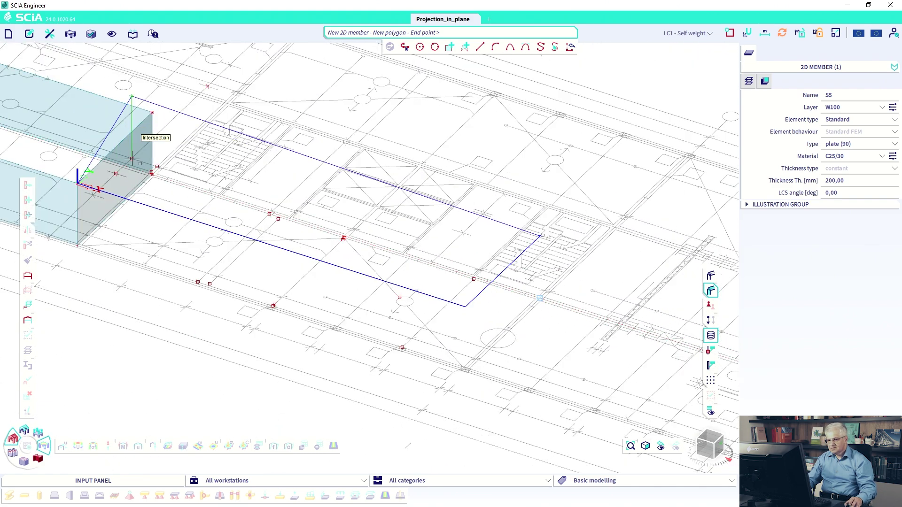
pyautogui.scroll(3, 154, 177)
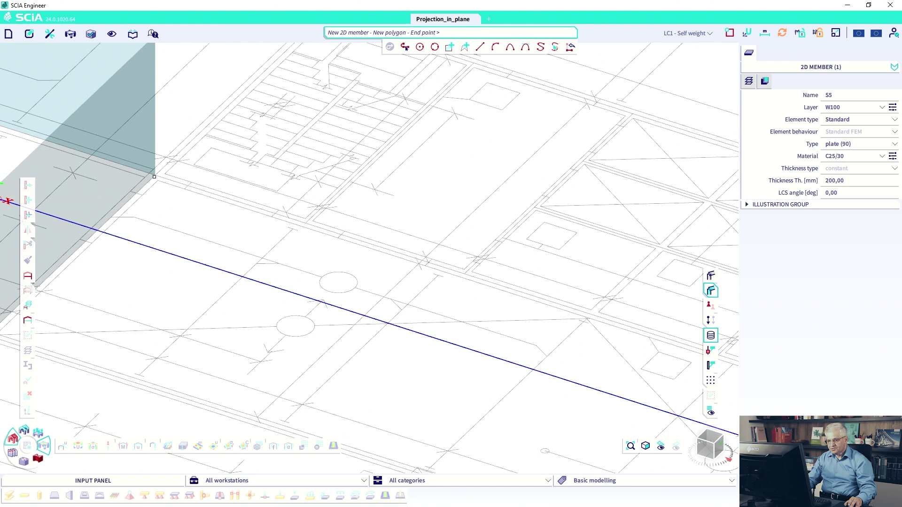
pyautogui.click(155, 175)
pyautogui.scroll(-2, 207, 216)
pyautogui.press('Escape')
# Deselect the new plate, reframe the whole model, and cancel a first attempt at moving the origin
pyautogui.scroll(-2, 207, 215)
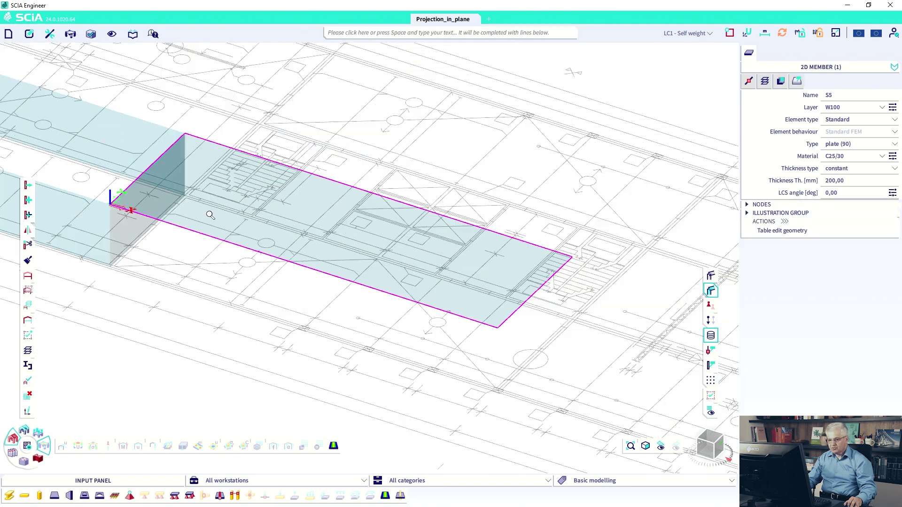
pyautogui.moveTo(210, 215); pyautogui.dragTo(253, 202, button='middle')
pyautogui.press('Escape')
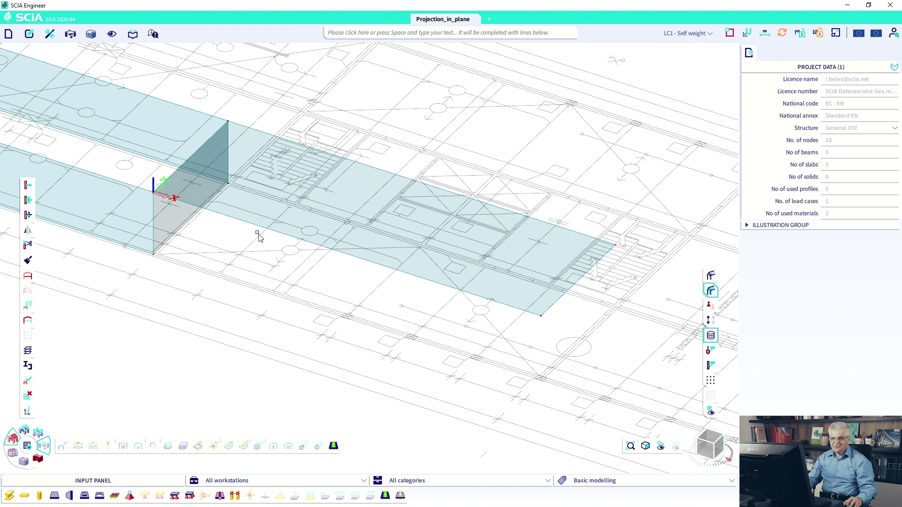
pyautogui.scroll(-3, 252, 253)
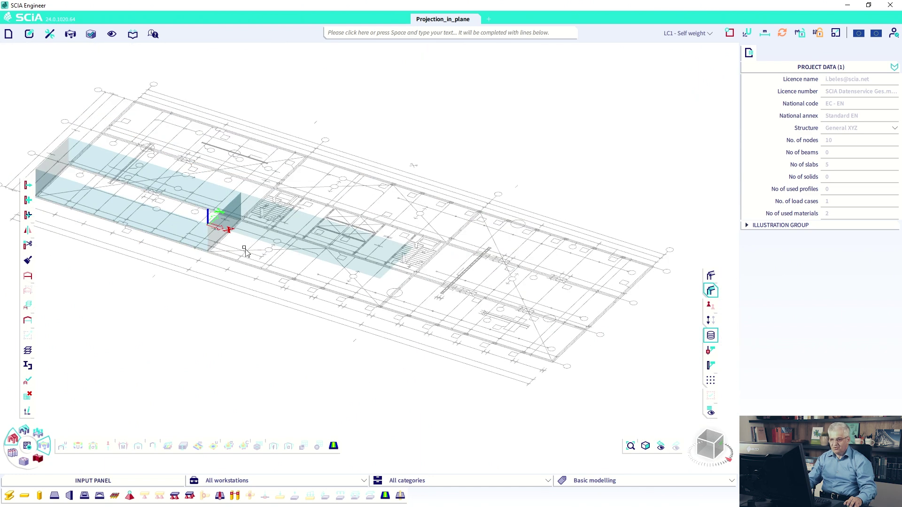
pyautogui.moveTo(244, 250); pyautogui.dragTo(273, 250, button='middle')
pyautogui.click(747, 33)
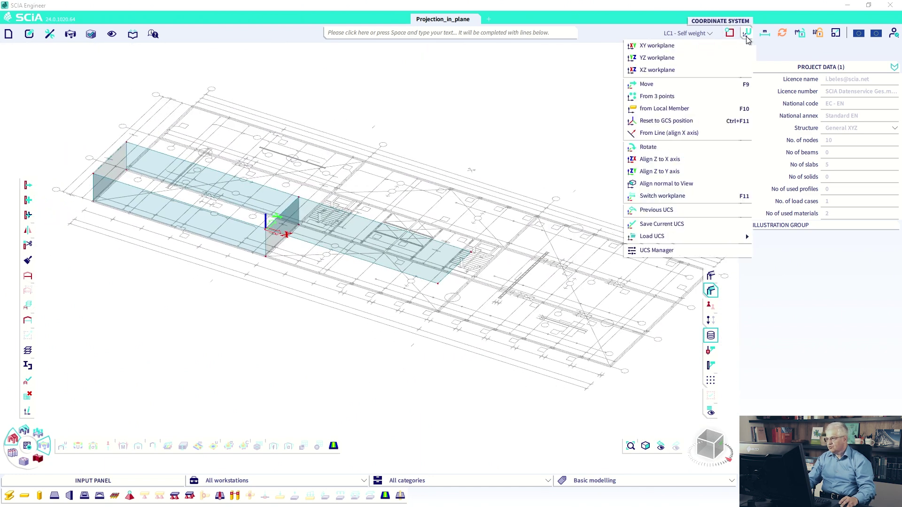
pyautogui.click(736, 87)
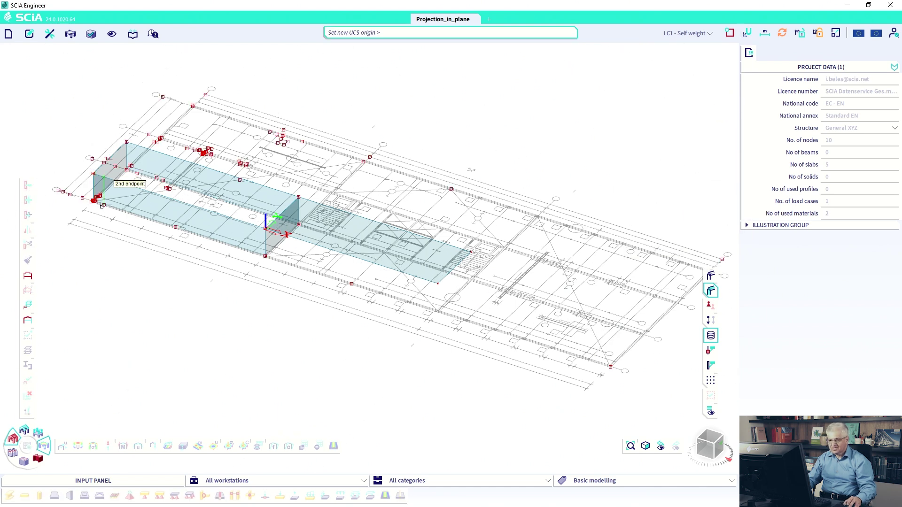
pyautogui.scroll(3, 96, 200)
pyautogui.scroll(2, 96, 200)
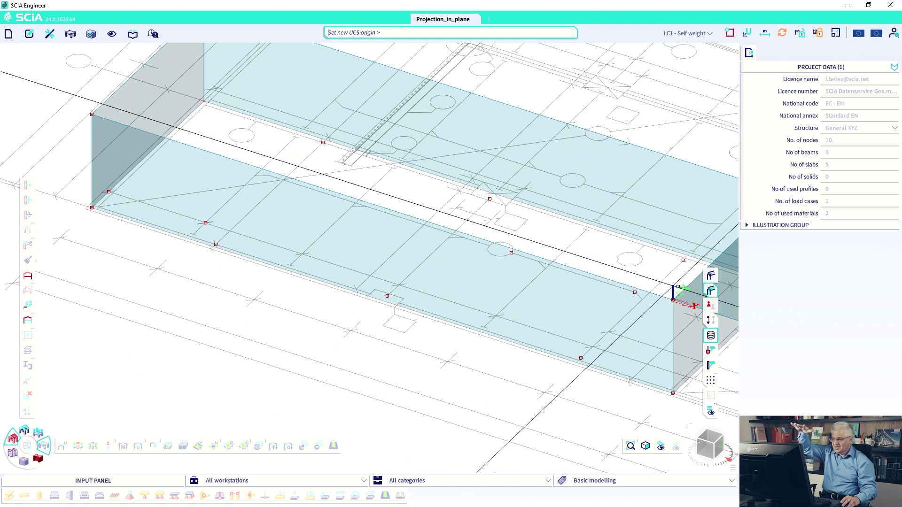
pyautogui.press('Escape')
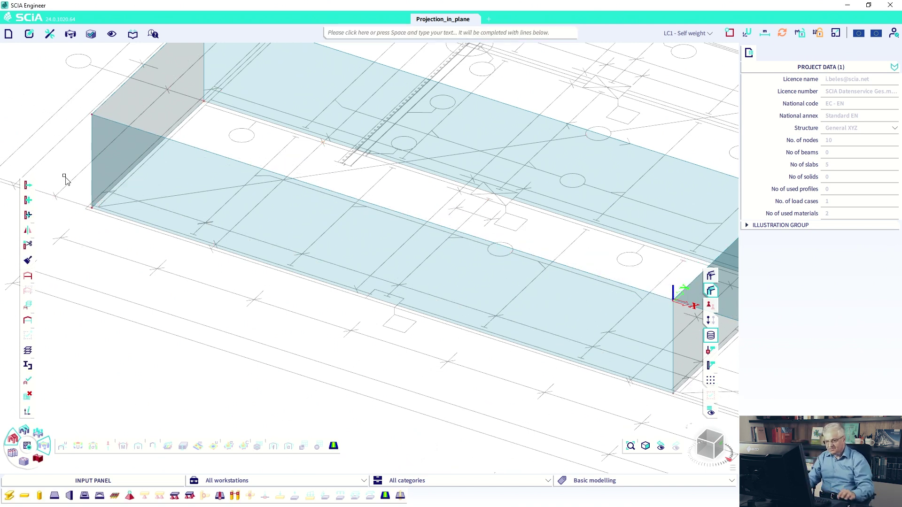
# Switch off Workplane snapping in the snapping settings
pyautogui.click(727, 34)
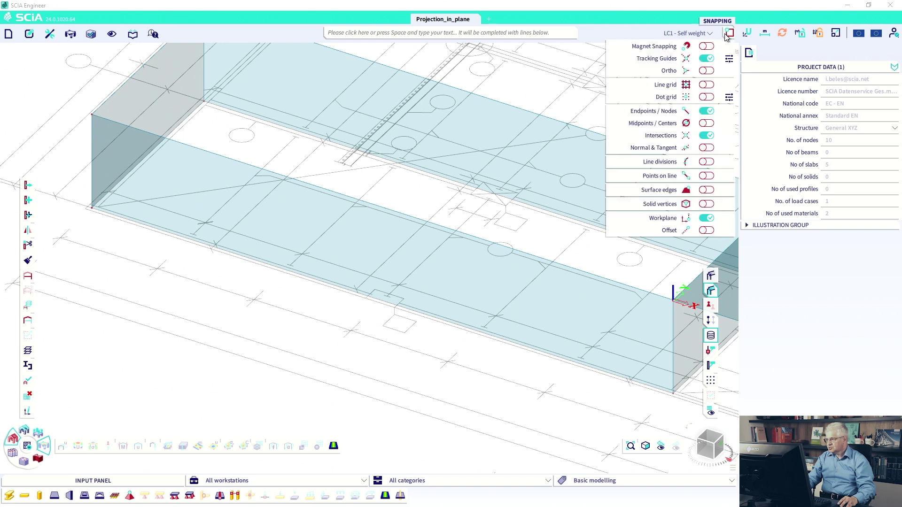
pyautogui.click(36, 121)
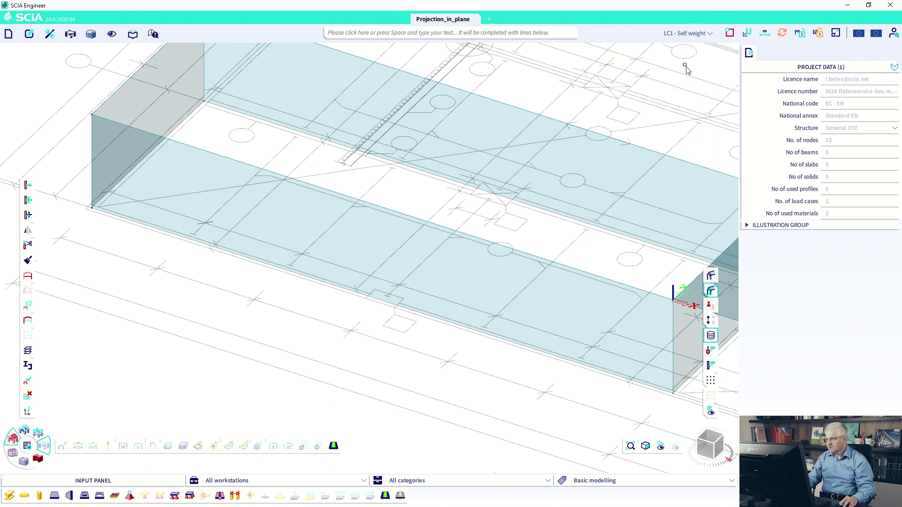
pyautogui.click(729, 34)
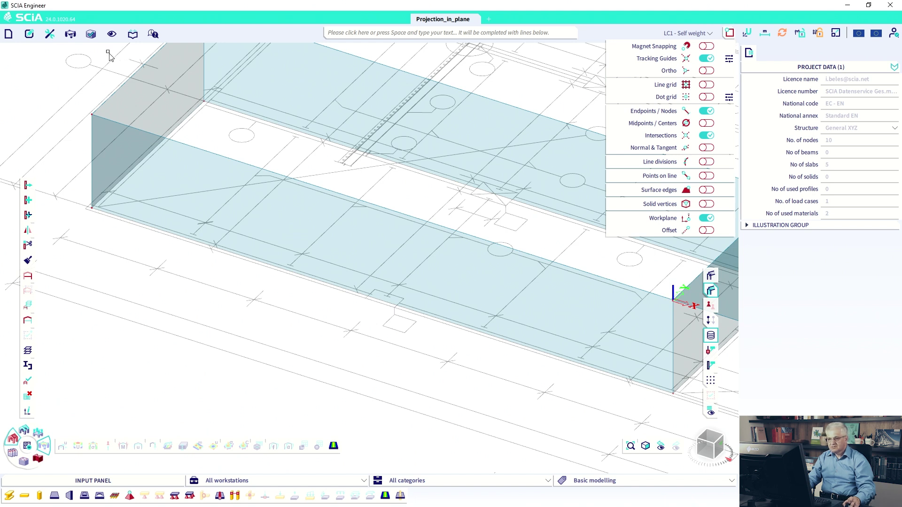
pyautogui.click(68, 80)
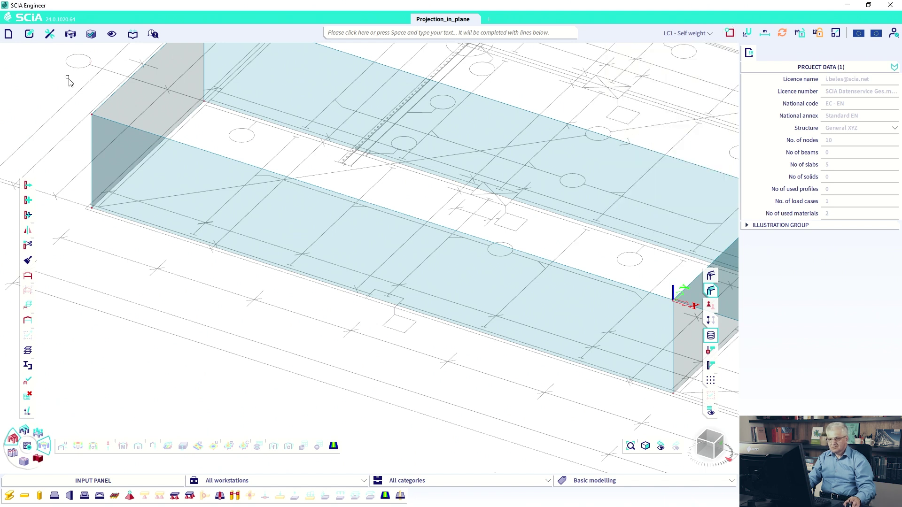
pyautogui.click(730, 34)
pyautogui.click(706, 218)
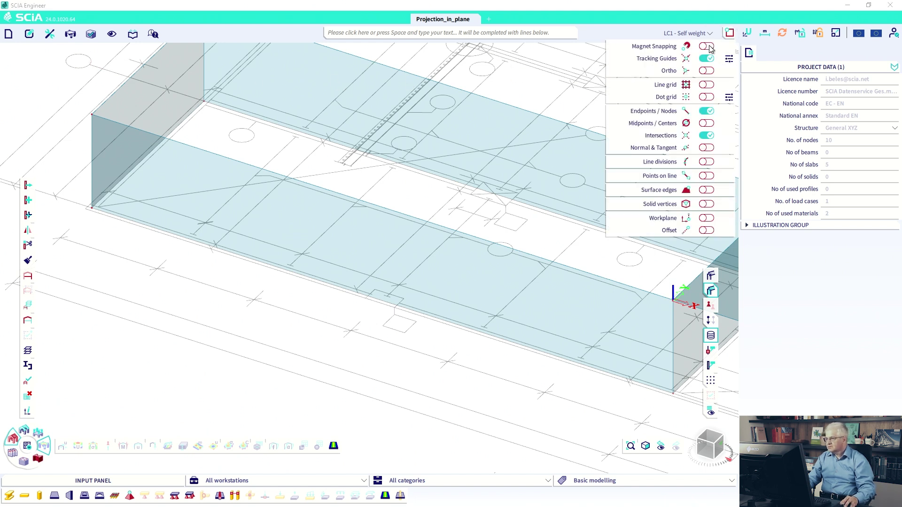
# Move the UCS origin to the corner node at the left end of the walls
pyautogui.click(744, 37)
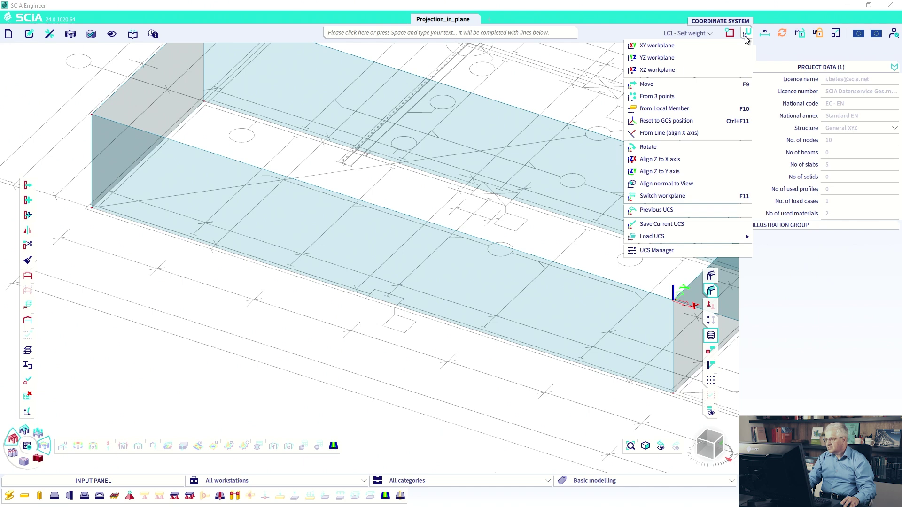
pyautogui.click(658, 85)
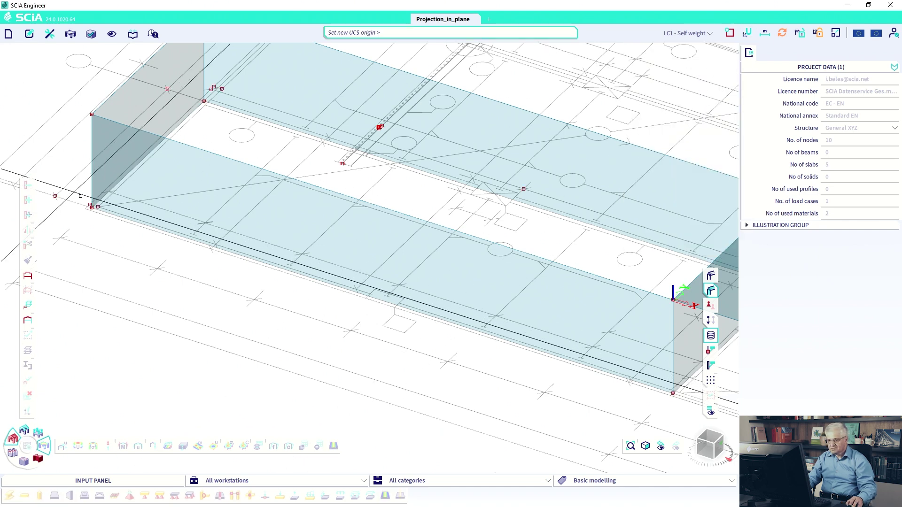
pyautogui.click(92, 207)
pyautogui.scroll(-5, 216, 261)
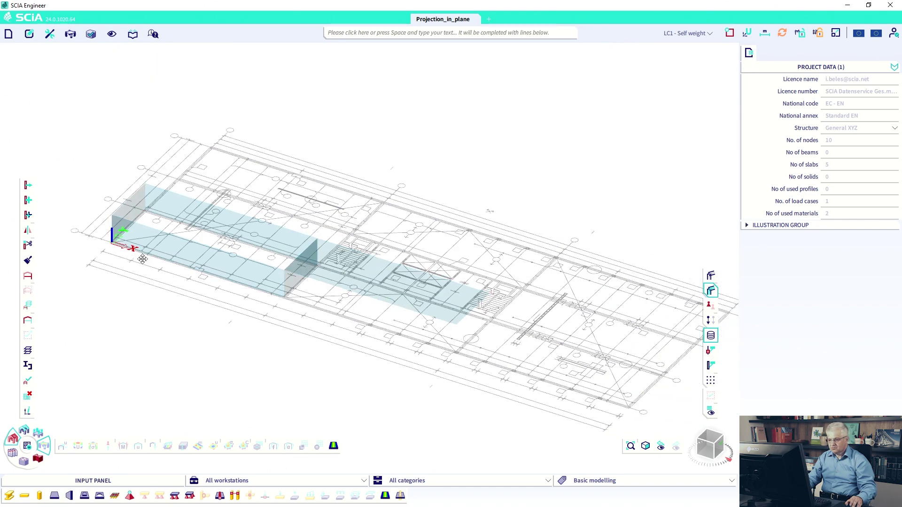
pyautogui.scroll(3, 342, 257)
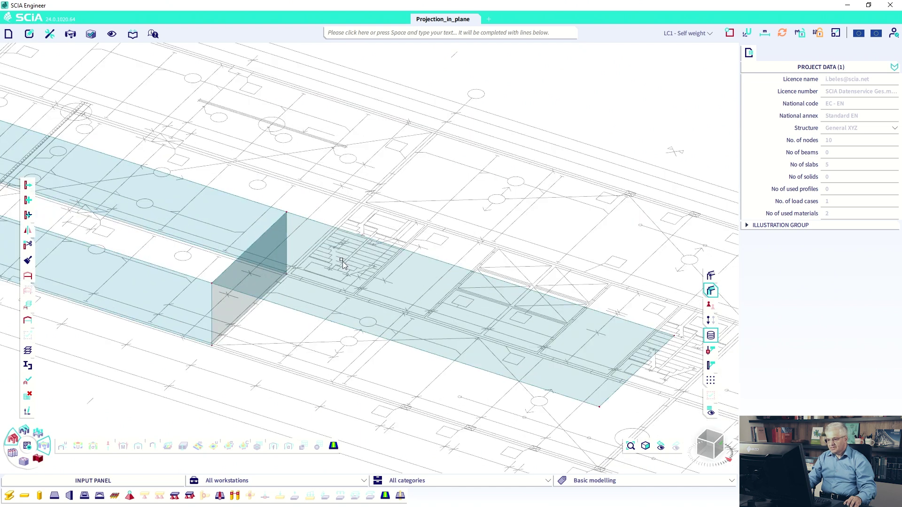
pyautogui.scroll(2, 244, 257)
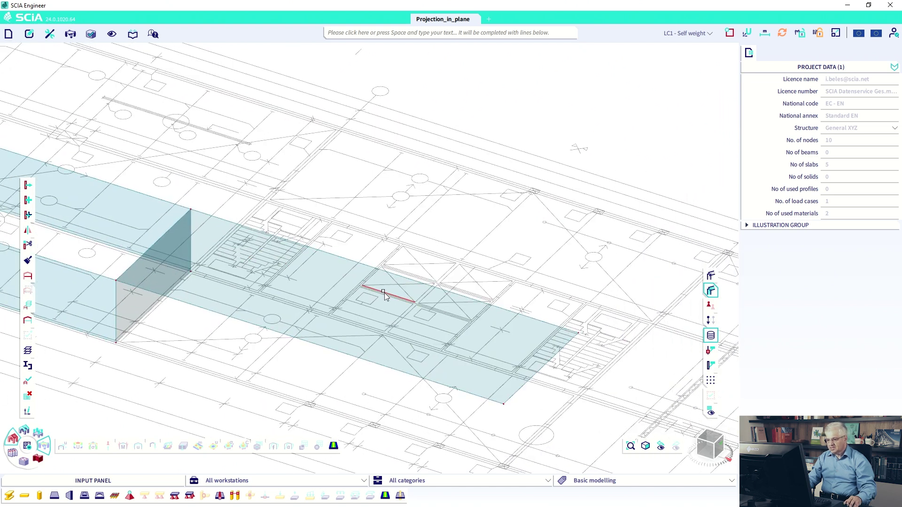
pyautogui.scroll(2, 384, 294)
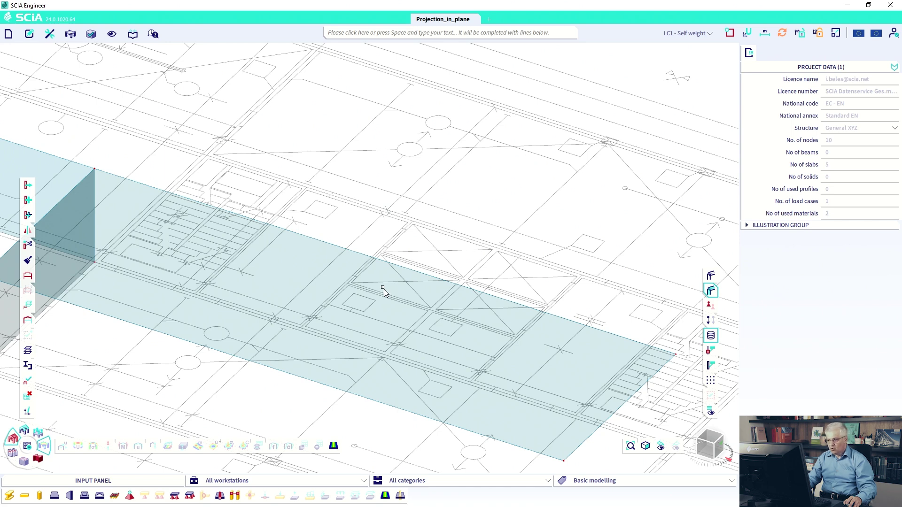
pyautogui.click(728, 34)
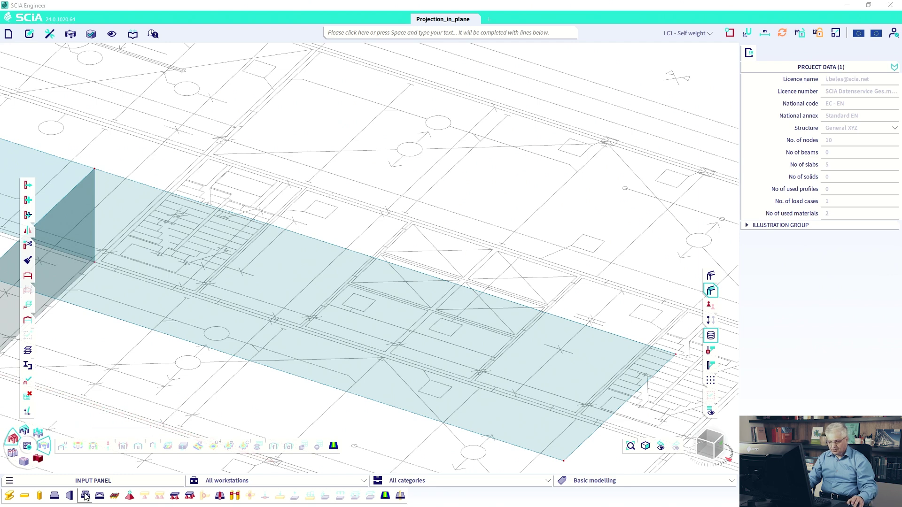
# Create two 3 m, 200 mm C25/30 walls by picking two DWG plan lines with Select line/curve
pyautogui.click(70, 495)
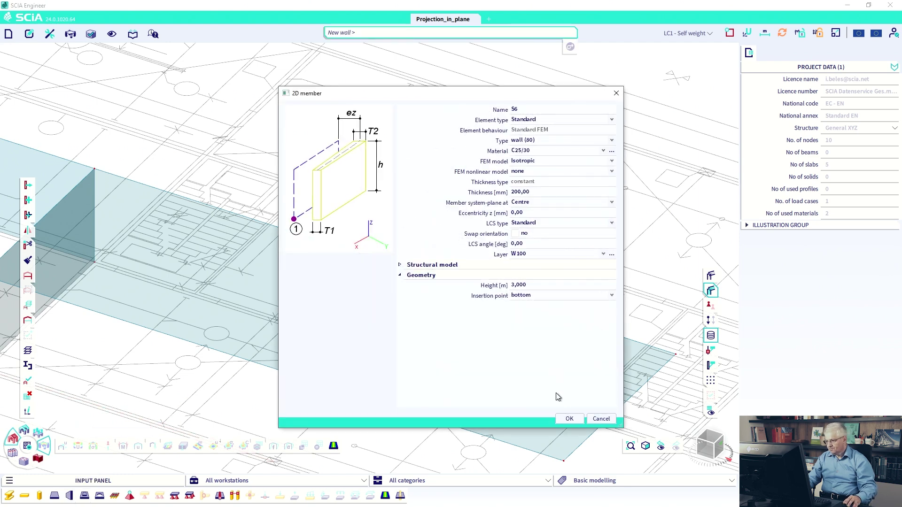
pyautogui.click(567, 420)
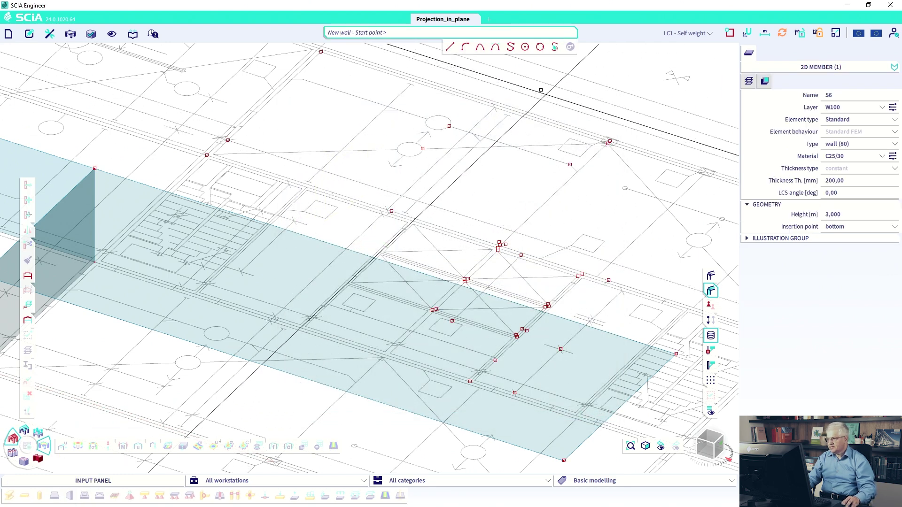
pyautogui.click(556, 47)
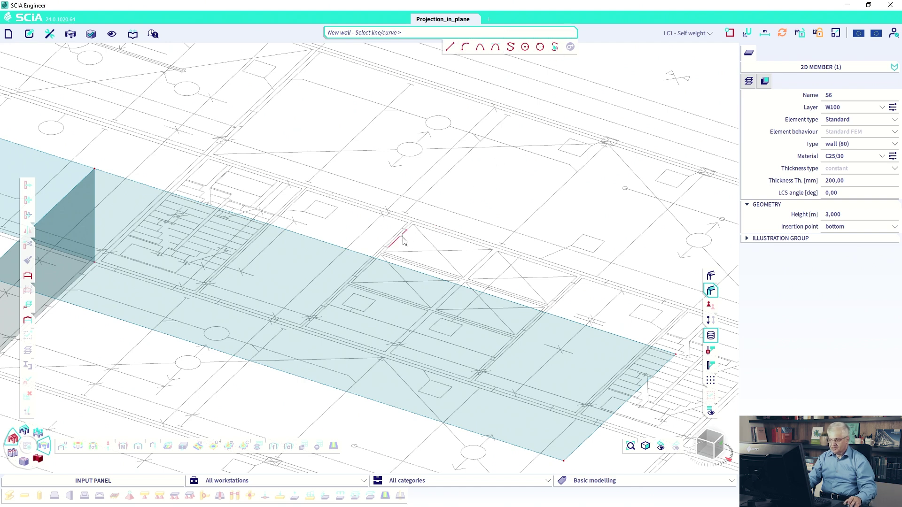
pyautogui.scroll(3, 402, 240)
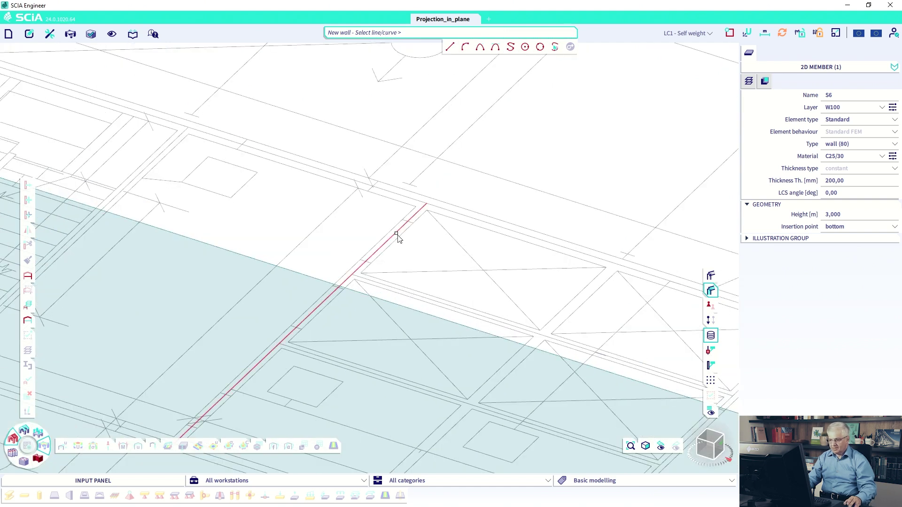
pyautogui.click(396, 235)
pyautogui.scroll(-4, 433, 251)
pyautogui.scroll(3, 470, 254)
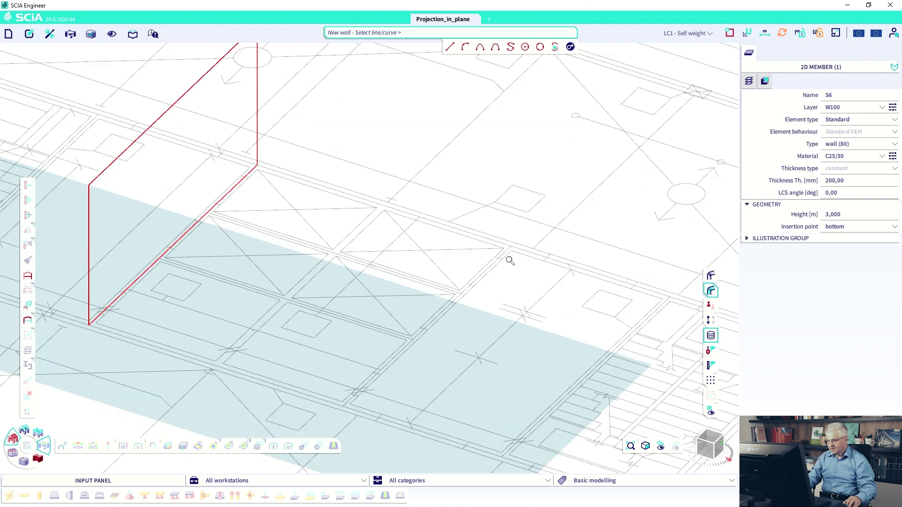
pyautogui.click(503, 255)
pyautogui.press('Escape')
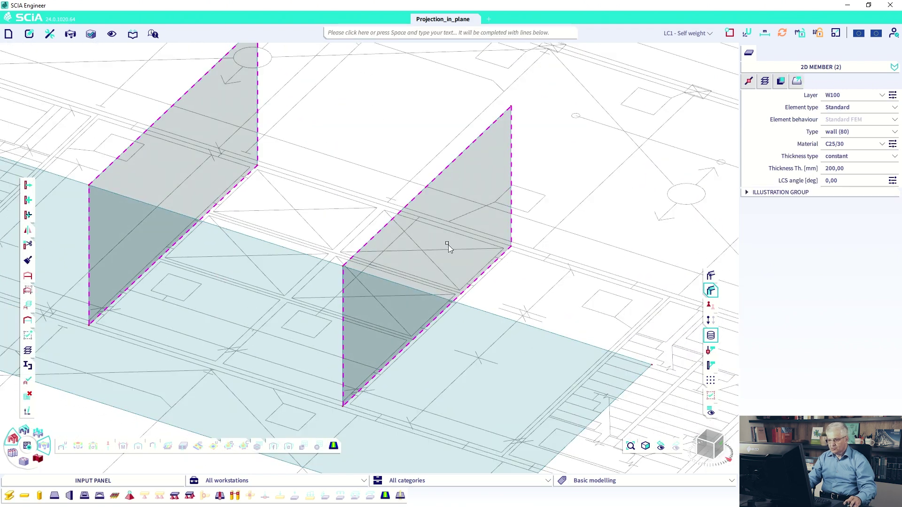
pyautogui.press('Escape')
pyautogui.moveTo(280, 211); pyautogui.dragTo(357, 258, button='middle')
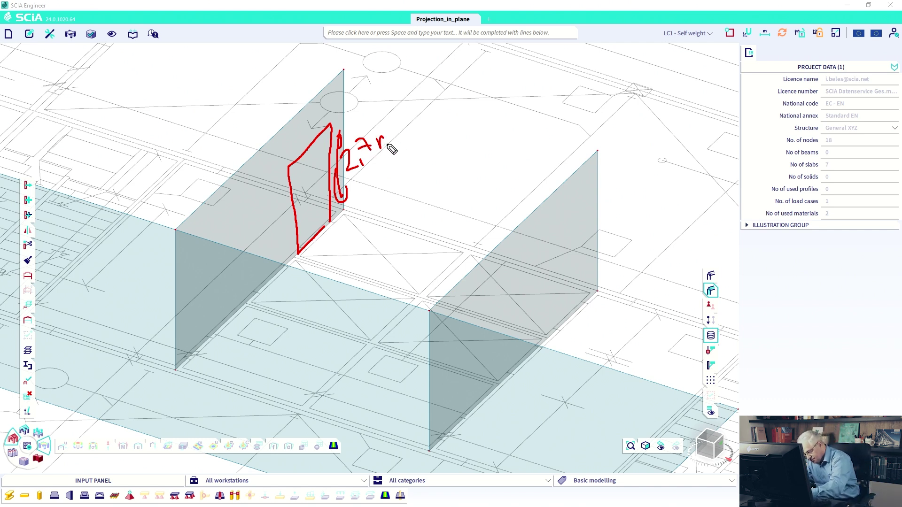
pyautogui.moveTo(388, 146); pyautogui.dragTo(396, 153)
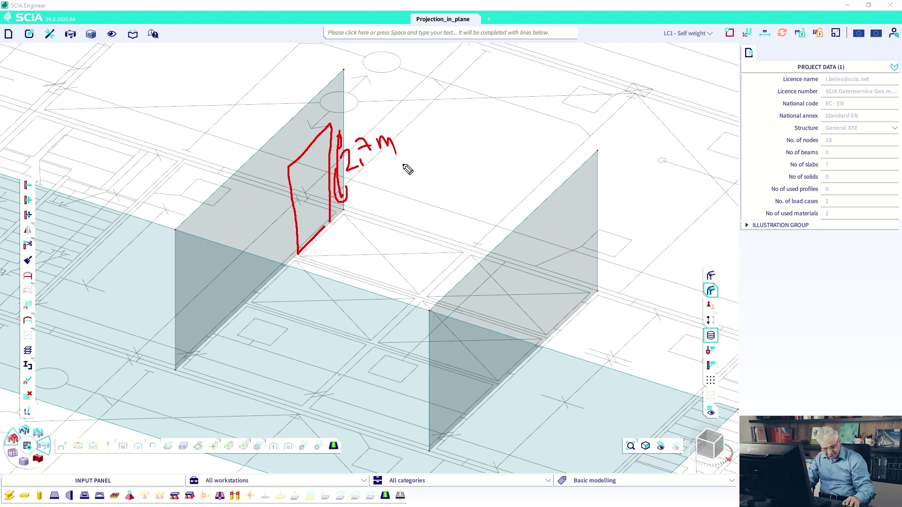
pyautogui.press('Escape')
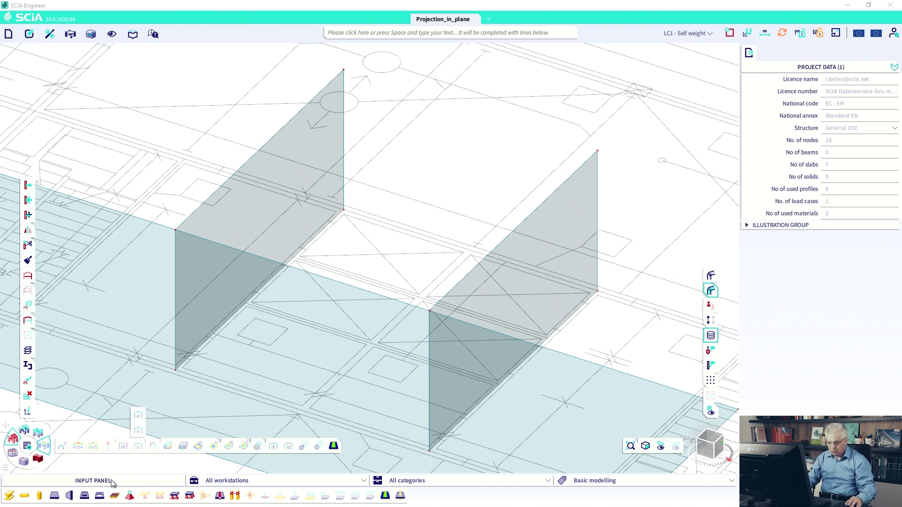
# Start a rectangular 2D opening hosted in wall S6
pyautogui.click(100, 496)
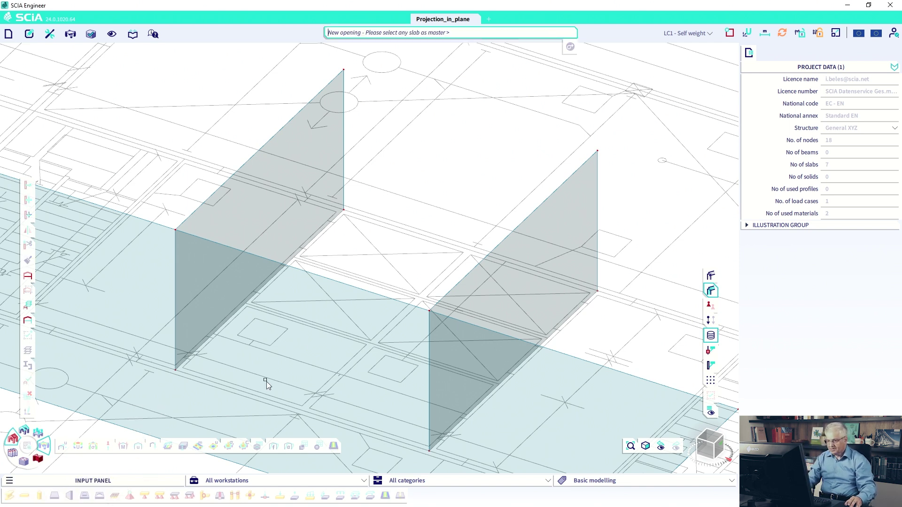
pyautogui.click(345, 141)
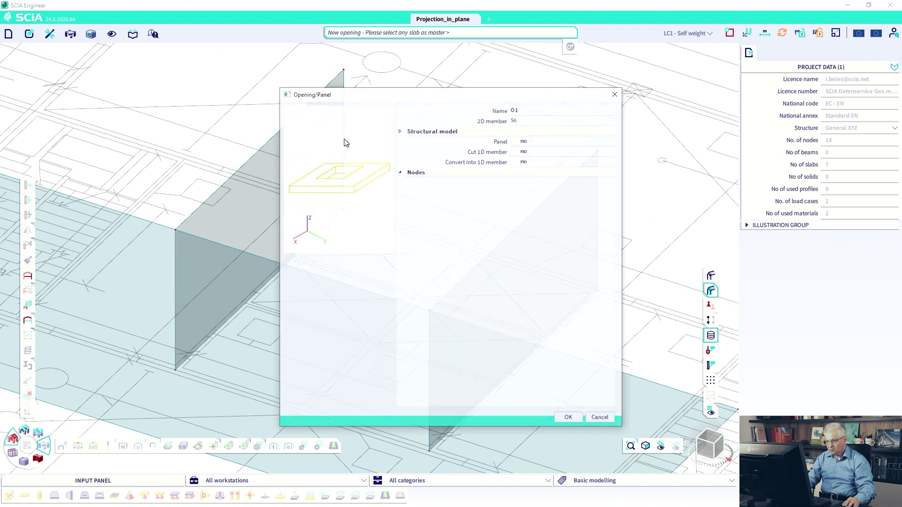
pyautogui.click(569, 419)
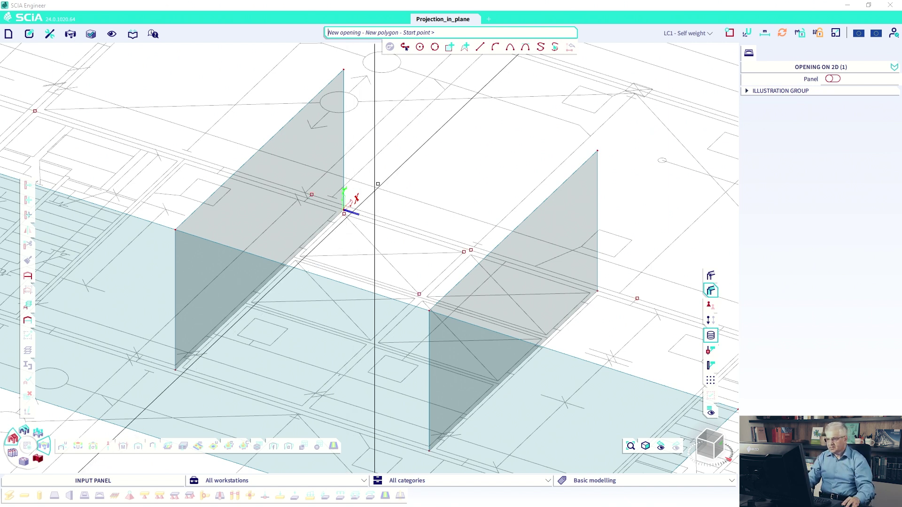
pyautogui.click(450, 48)
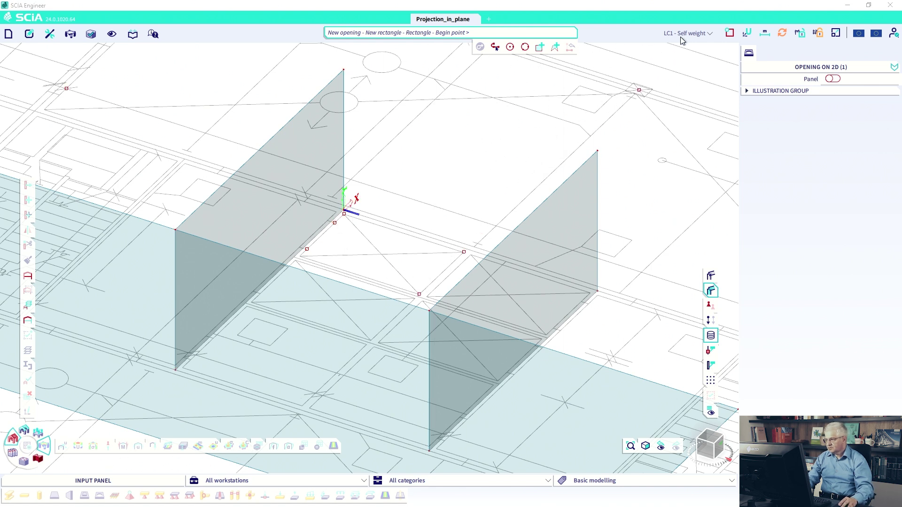
# Draw the door rectangle from a corner offset 2.2 m up to the wall base
pyautogui.click(729, 33)
pyautogui.click(707, 230)
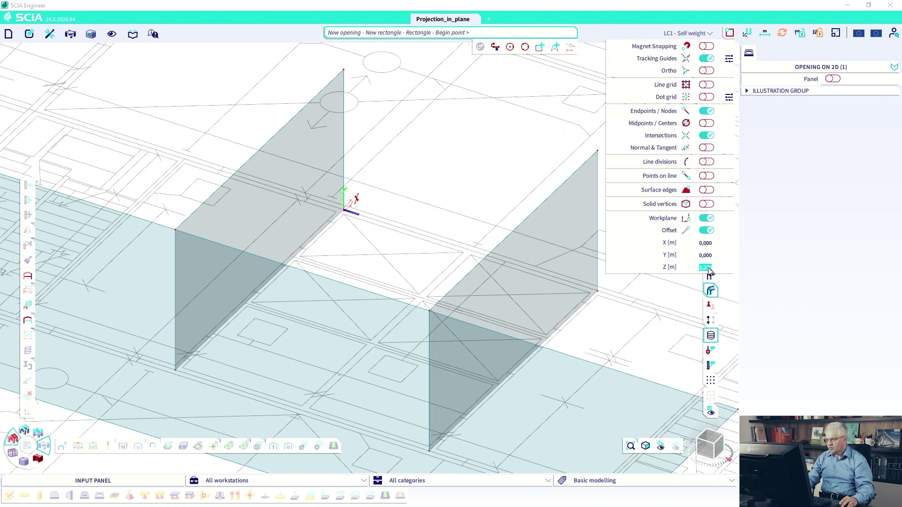
pyautogui.press('Return')
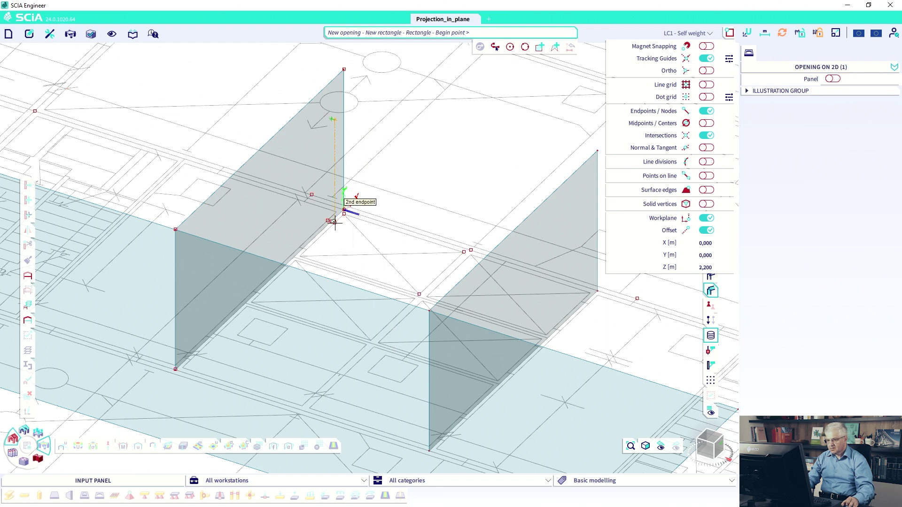
pyautogui.scroll(3, 334, 222)
pyautogui.scroll(-1, 331, 221)
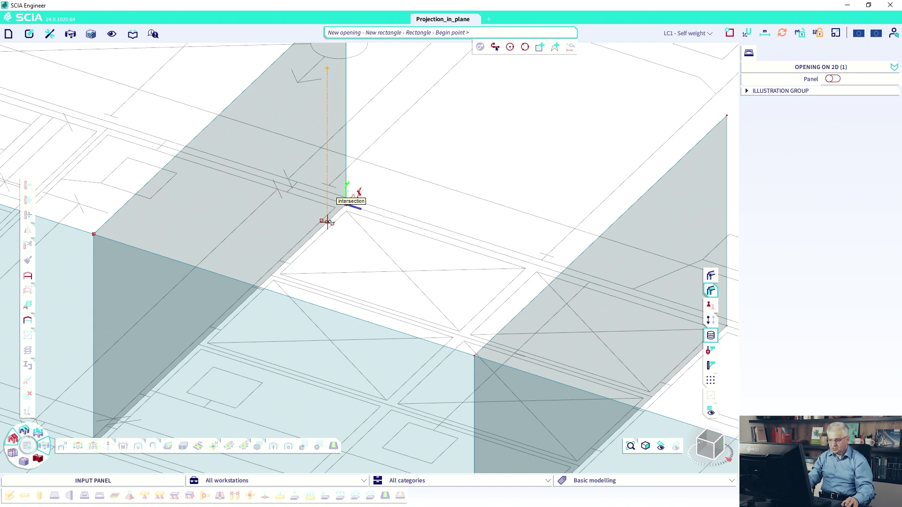
pyautogui.click(346, 204)
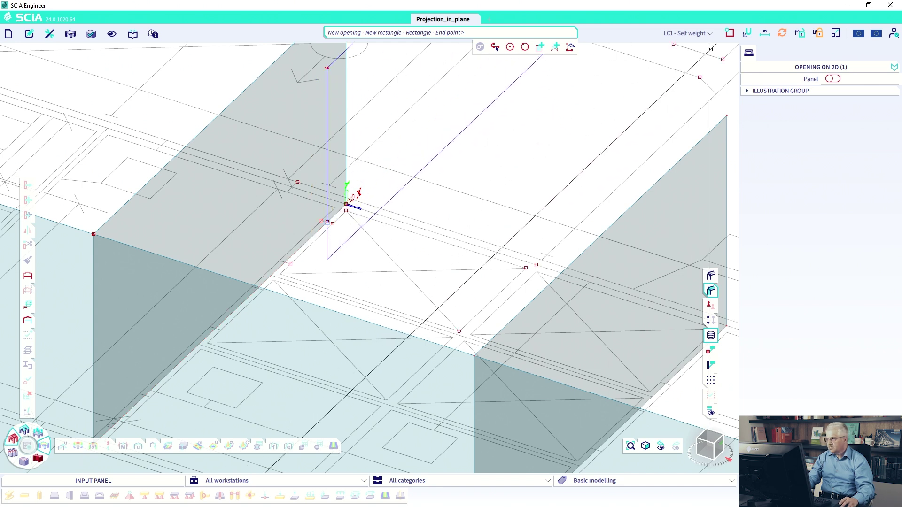
pyautogui.click(729, 33)
pyautogui.click(706, 230)
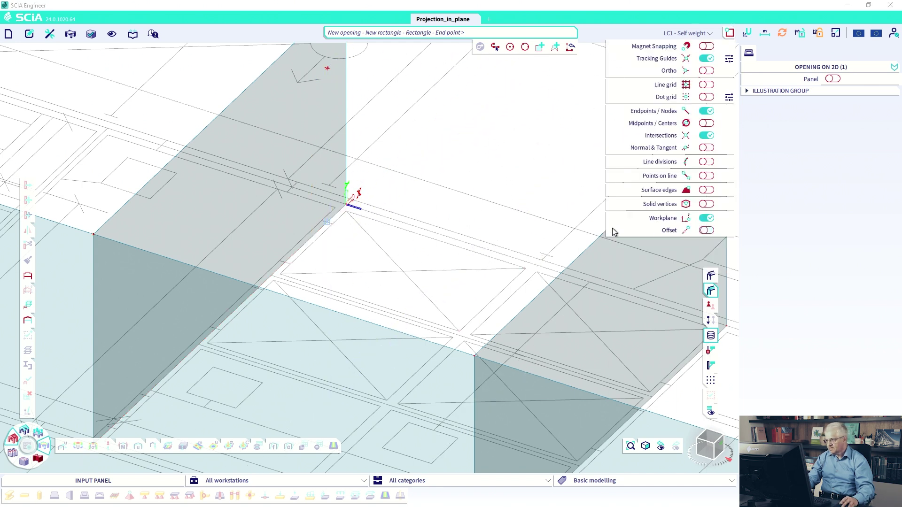
pyautogui.click(285, 262)
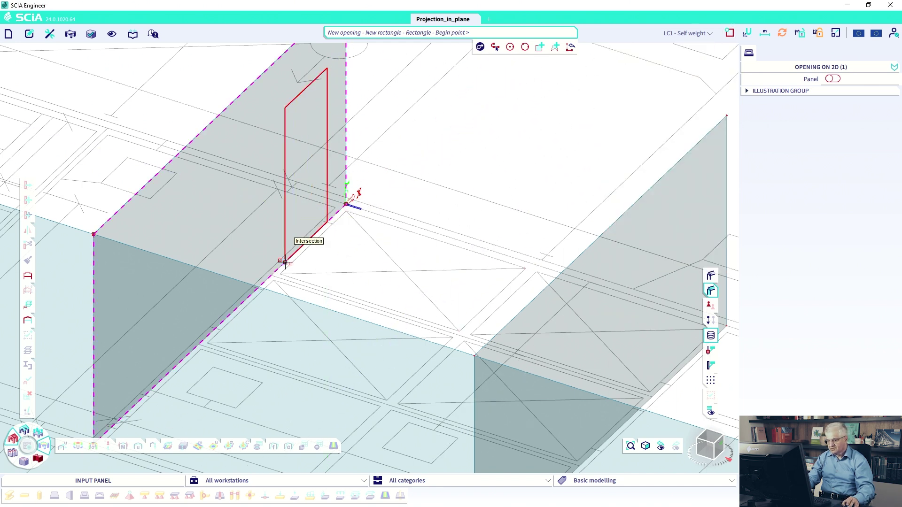
pyautogui.press('Escape')
pyautogui.press('Escape')
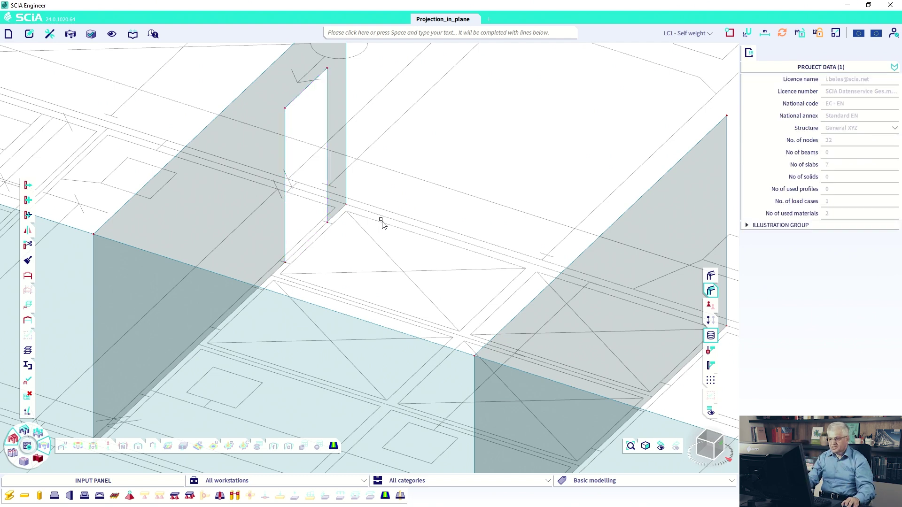
# Copy opening O1 from the left wall's corner to the right wall's corner
pyautogui.scroll(-2, 383, 221)
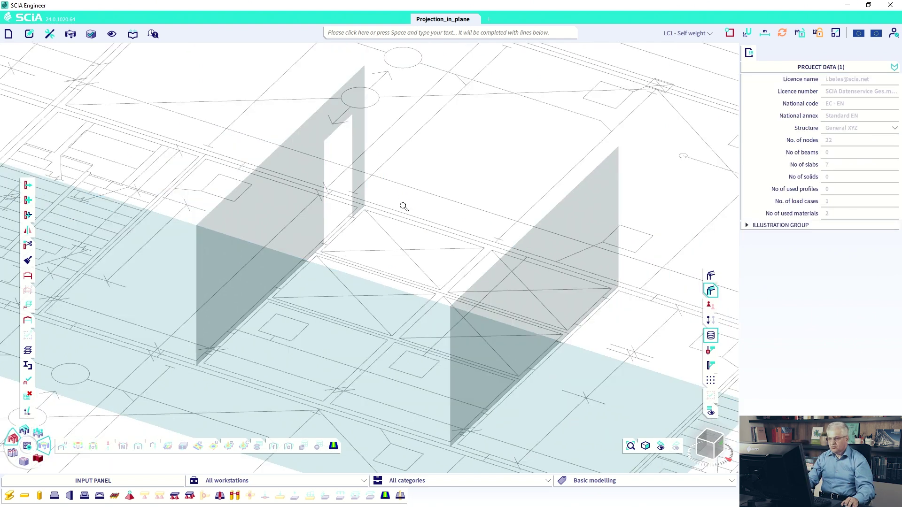
pyautogui.click(352, 146)
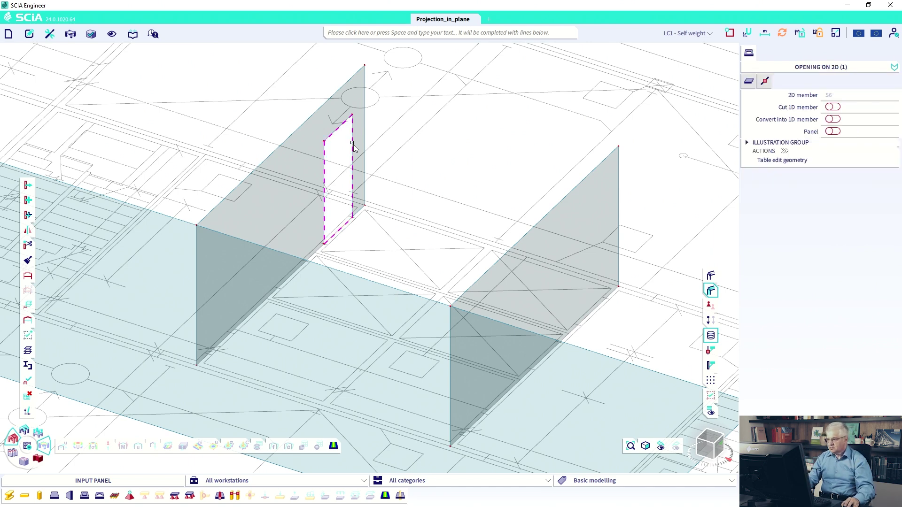
pyautogui.click(28, 200)
pyautogui.click(365, 205)
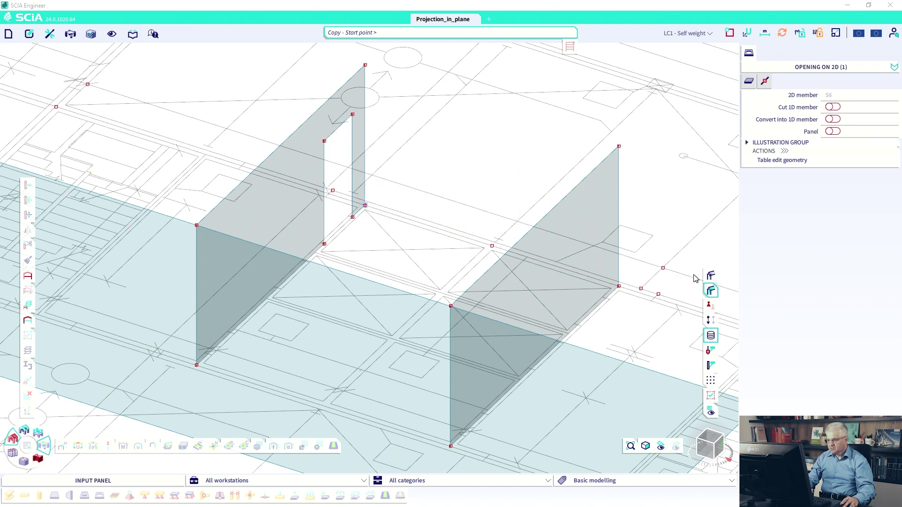
pyautogui.click(618, 285)
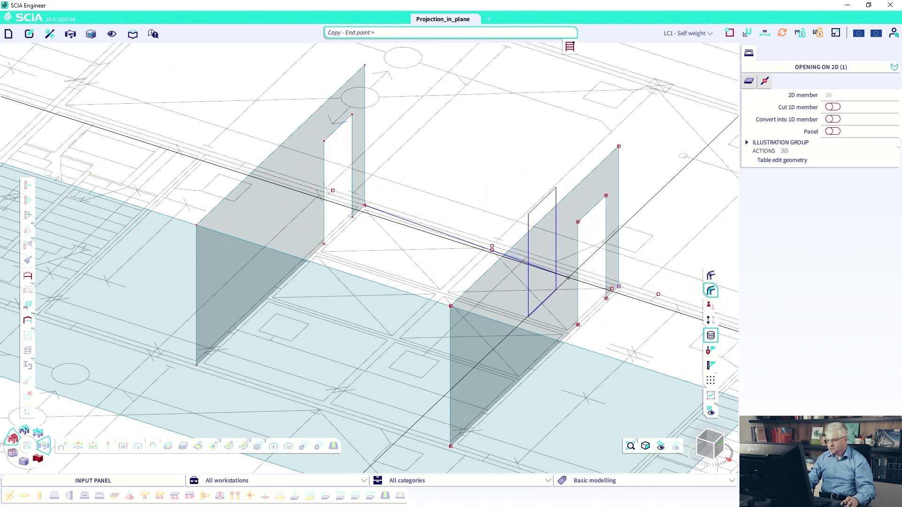
pyautogui.press('Escape')
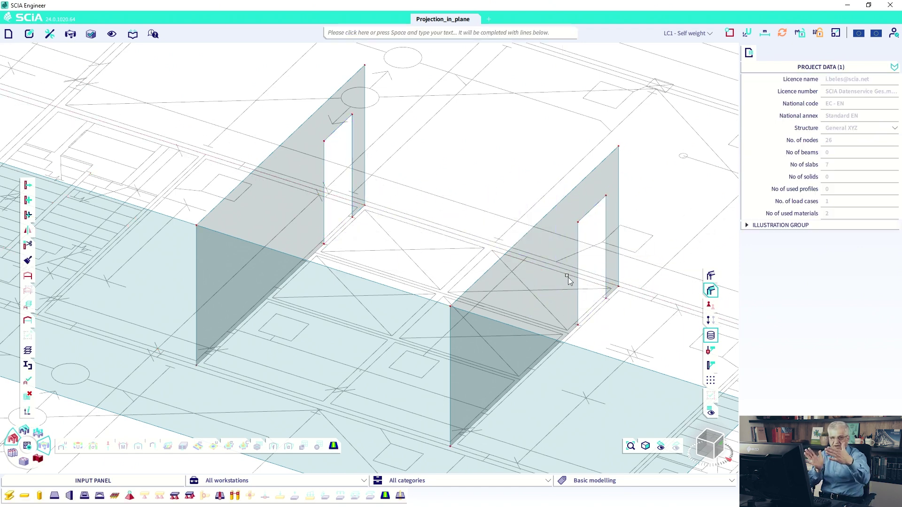
pyautogui.scroll(-10, 434, 278)
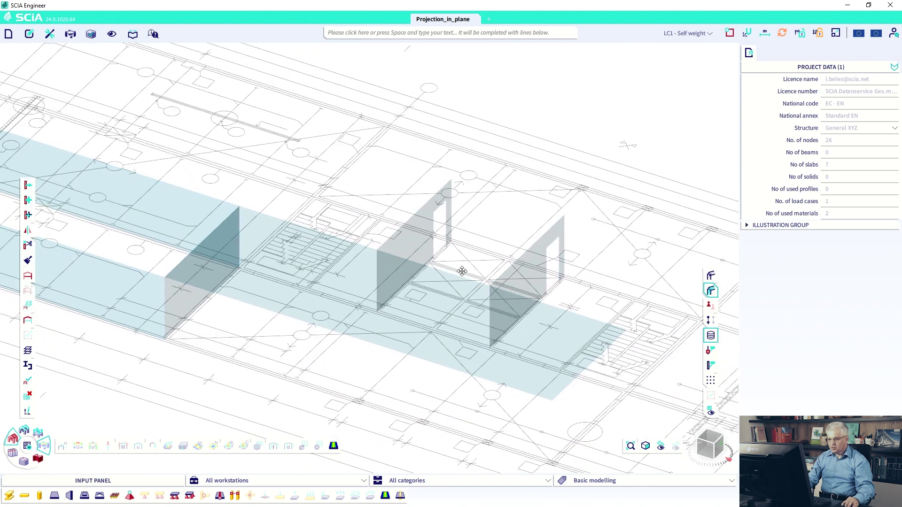